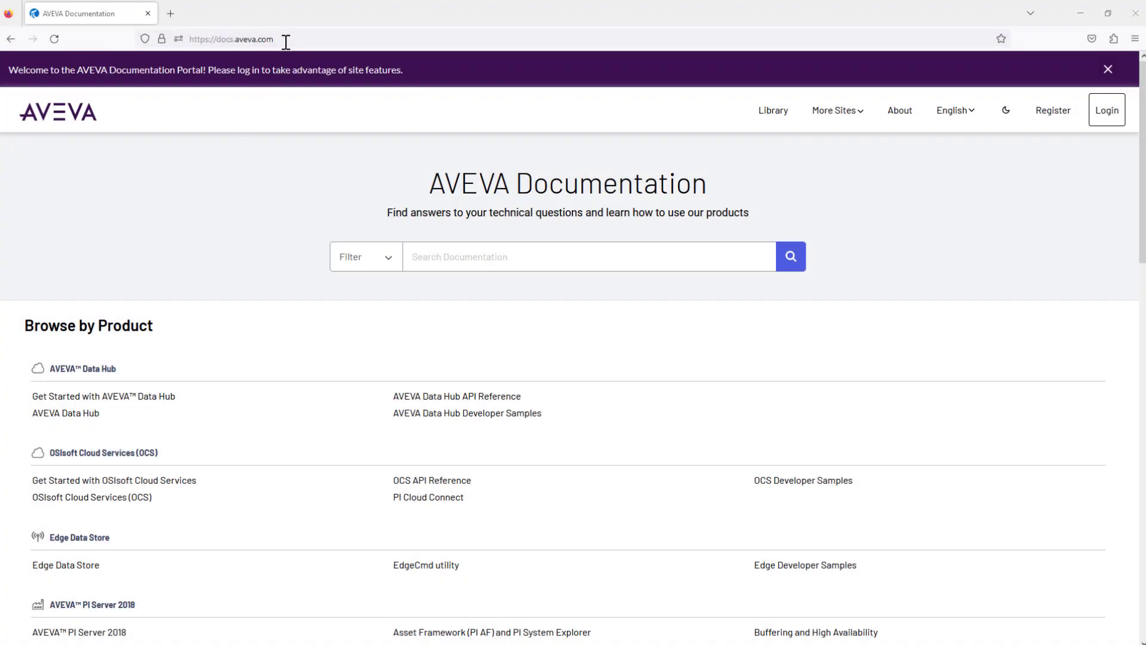
# - In the AVEVA Data Hub docs, go to Data collection > PI to Data Hub > Install the PI to Data Hub Agent
pyautogui.moveTo(282, 39); pyautogui.dragTo(191, 37)
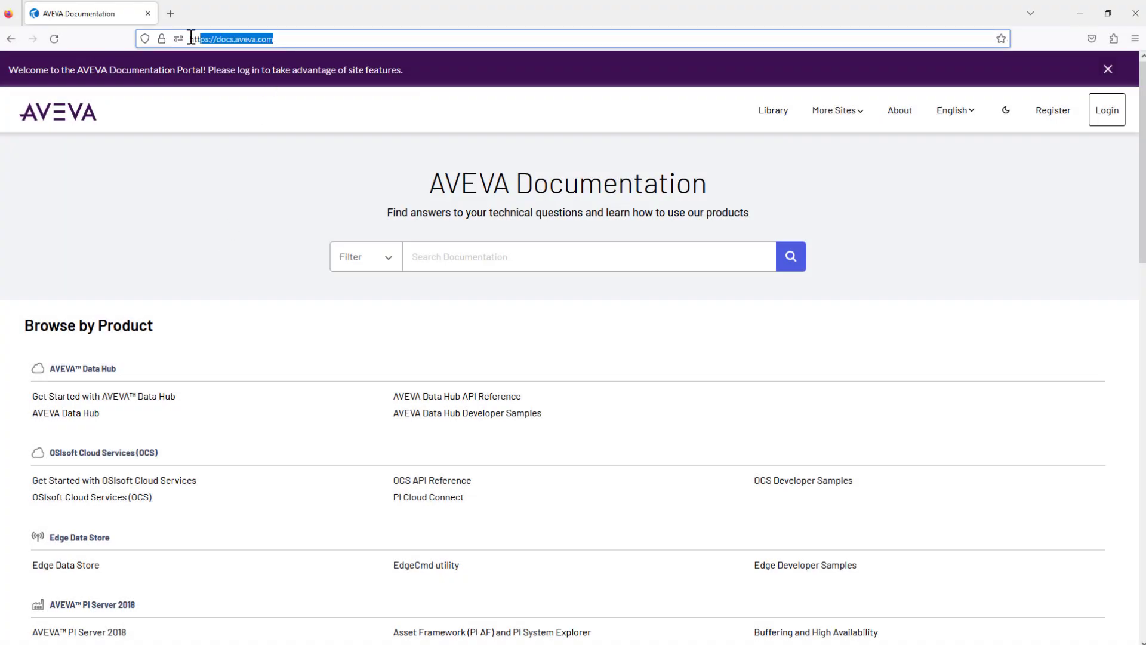
pyautogui.click(188, 216)
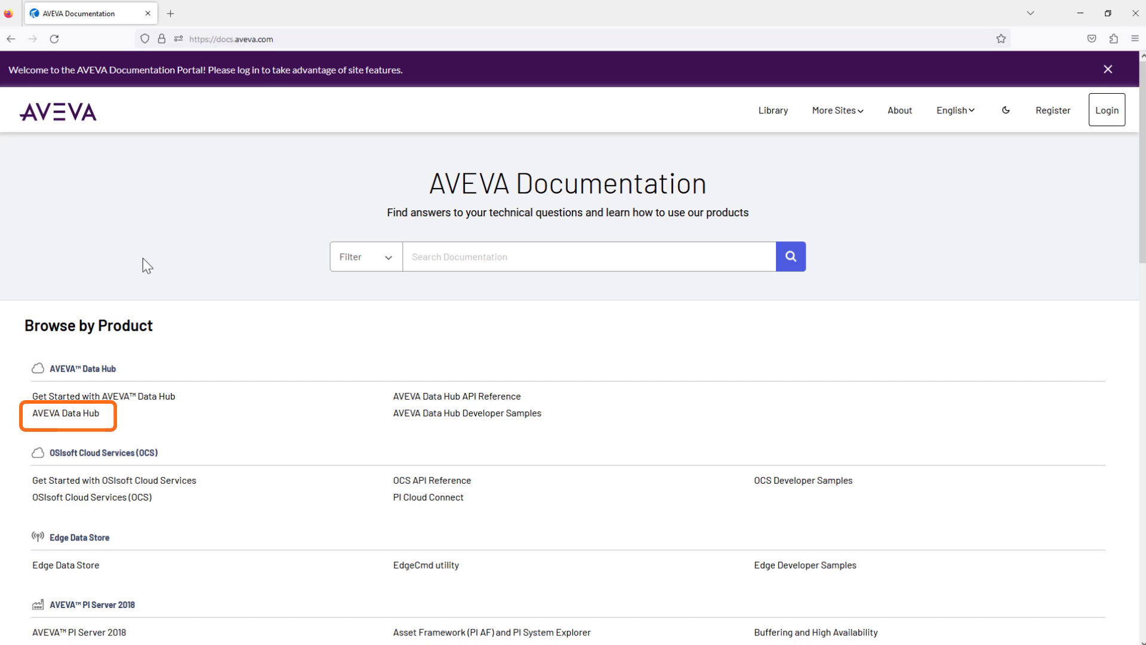
pyautogui.click(76, 413)
pyautogui.click(70, 473)
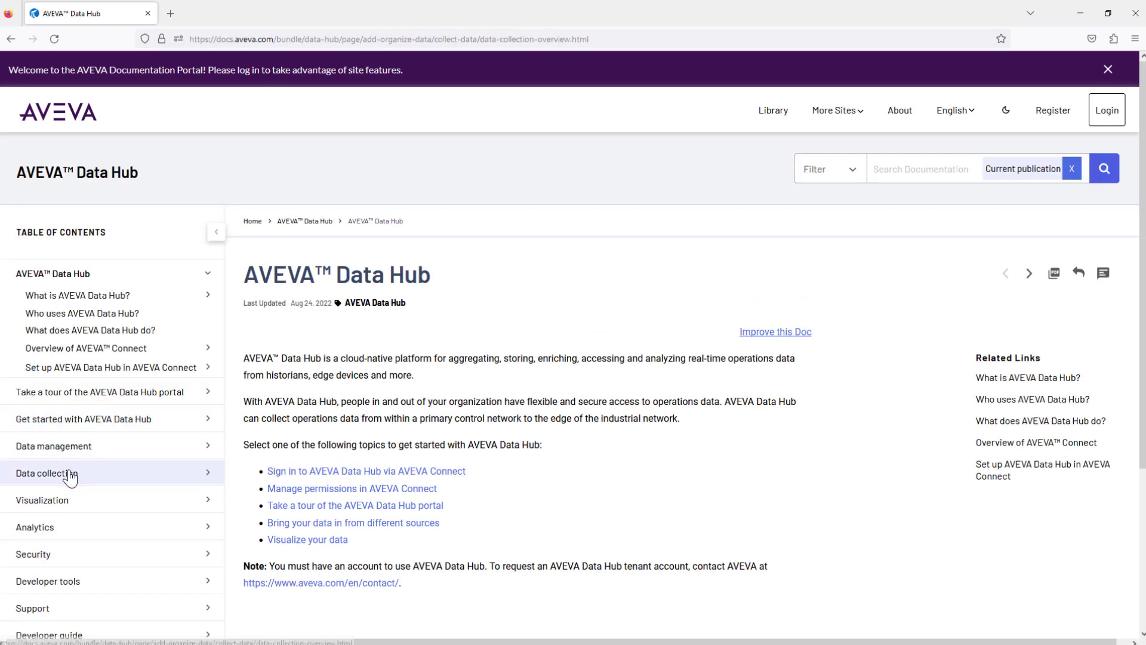
pyautogui.click(66, 423)
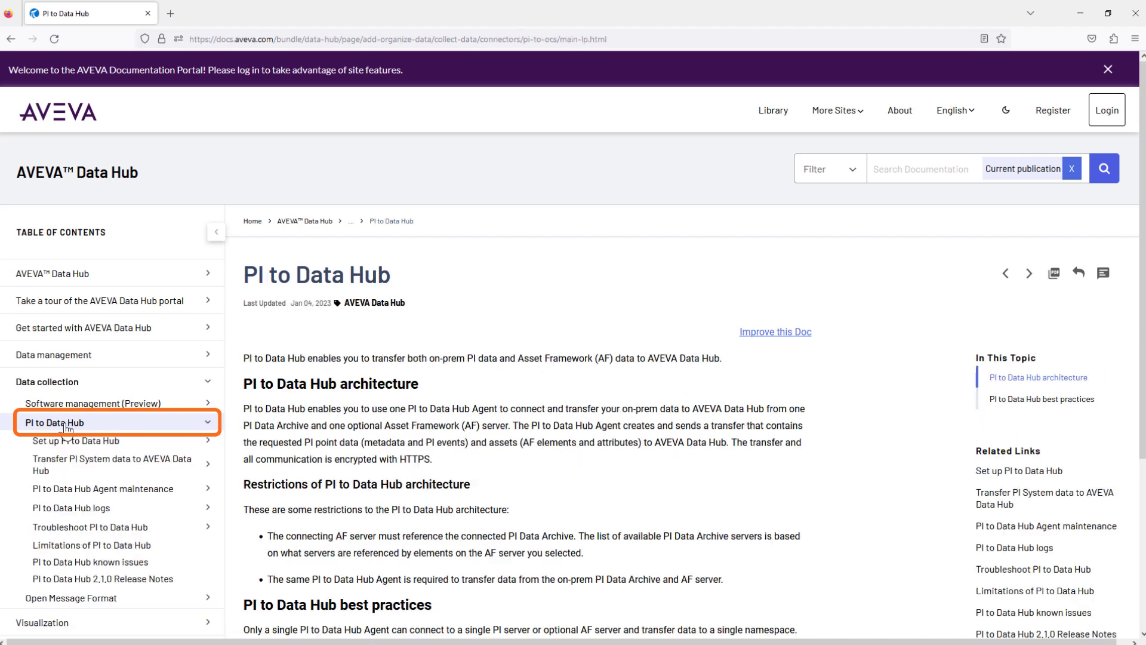
pyautogui.click(68, 441)
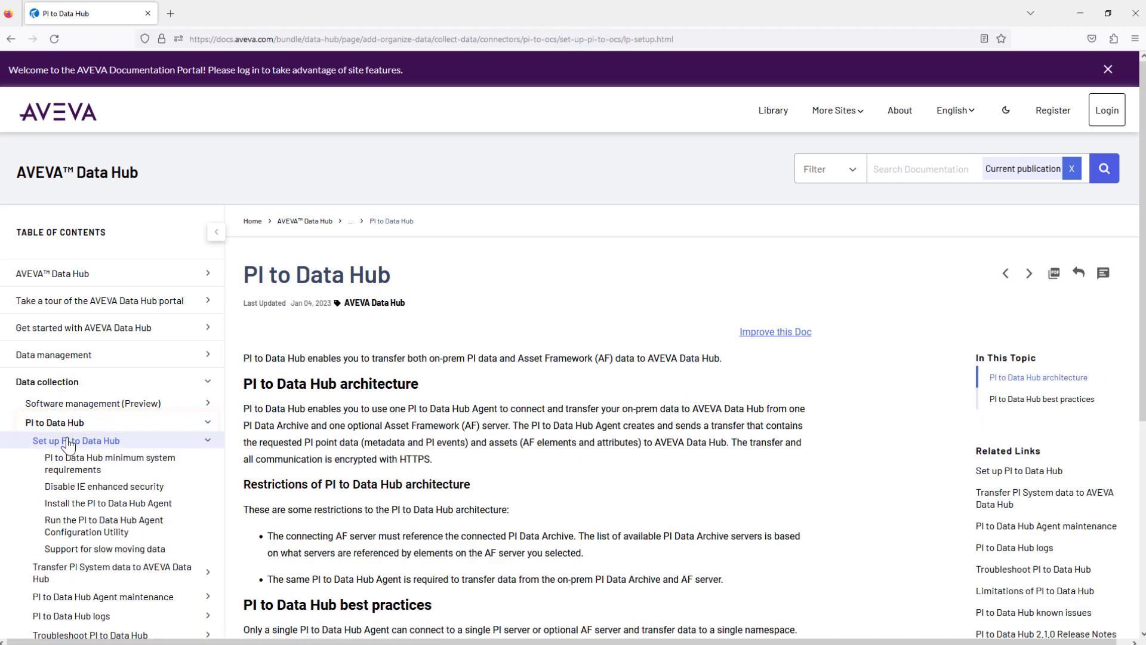
pyautogui.click(90, 507)
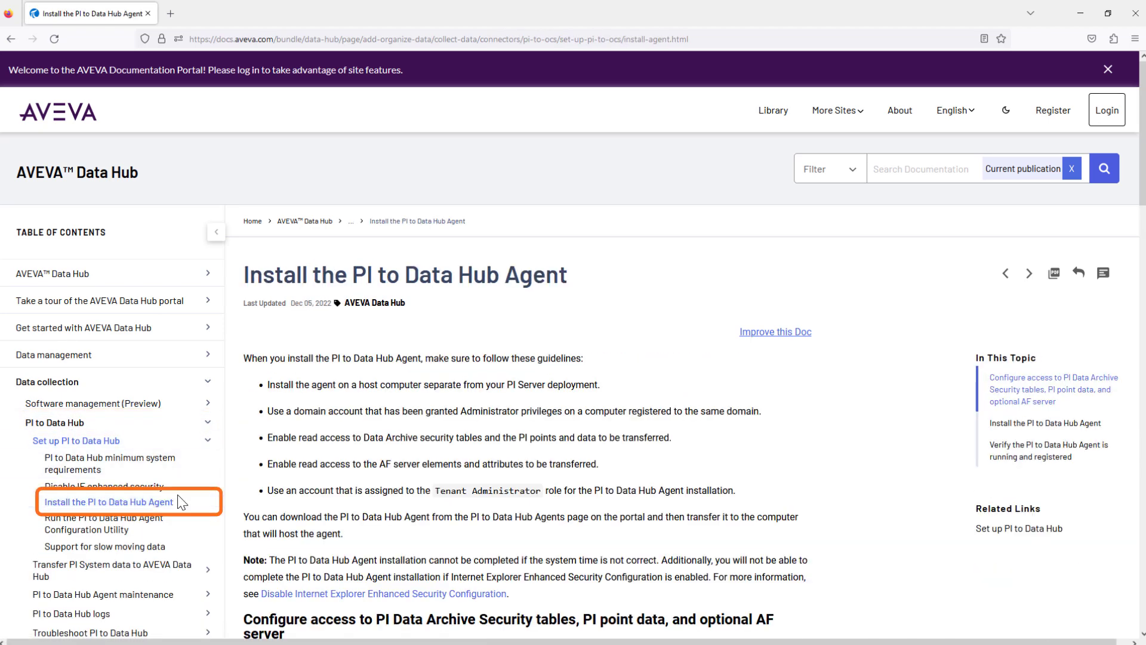
# - Scroll down to the service account step (step 8) of the install instructions and highlight it
pyautogui.scroll(-4, 284, 478)
pyautogui.scroll(-10, 284, 478)
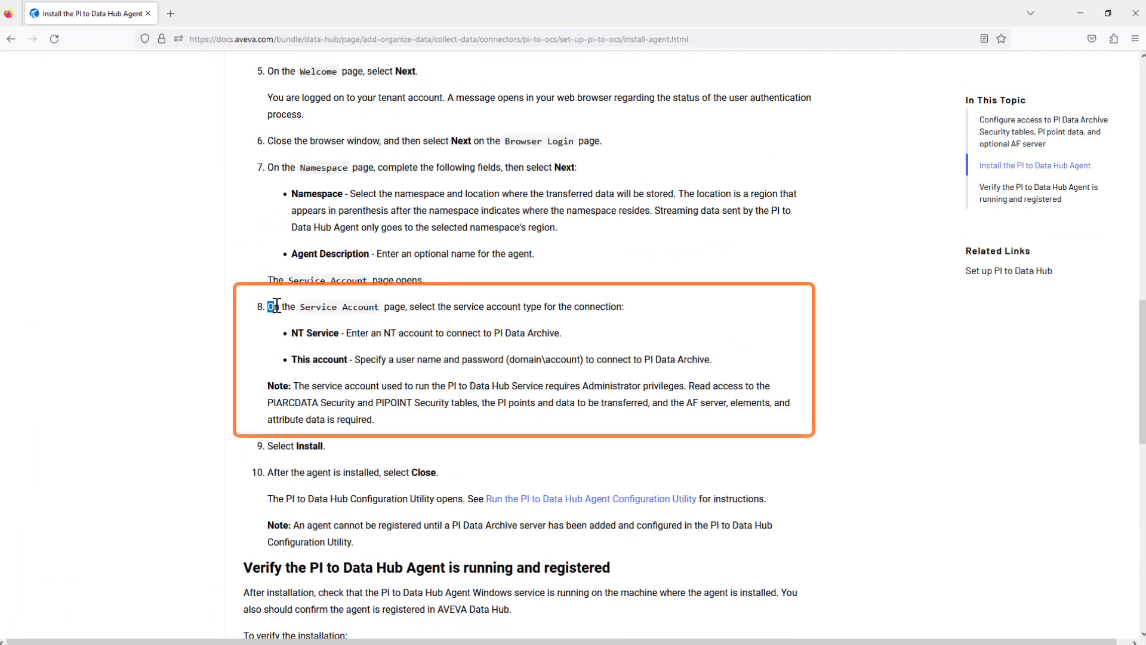
pyautogui.moveTo(266, 306); pyautogui.dragTo(641, 306)
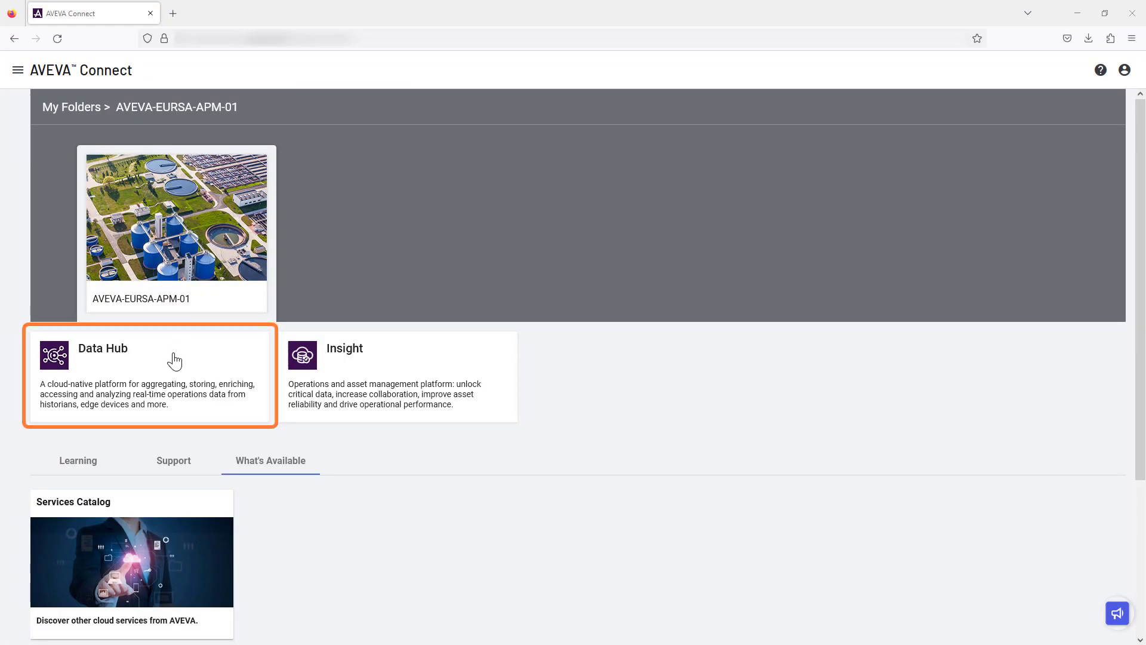
# - Open Data Hub from AVEVA Connect and show the PI to Data Hub Agents list
pyautogui.click(174, 361)
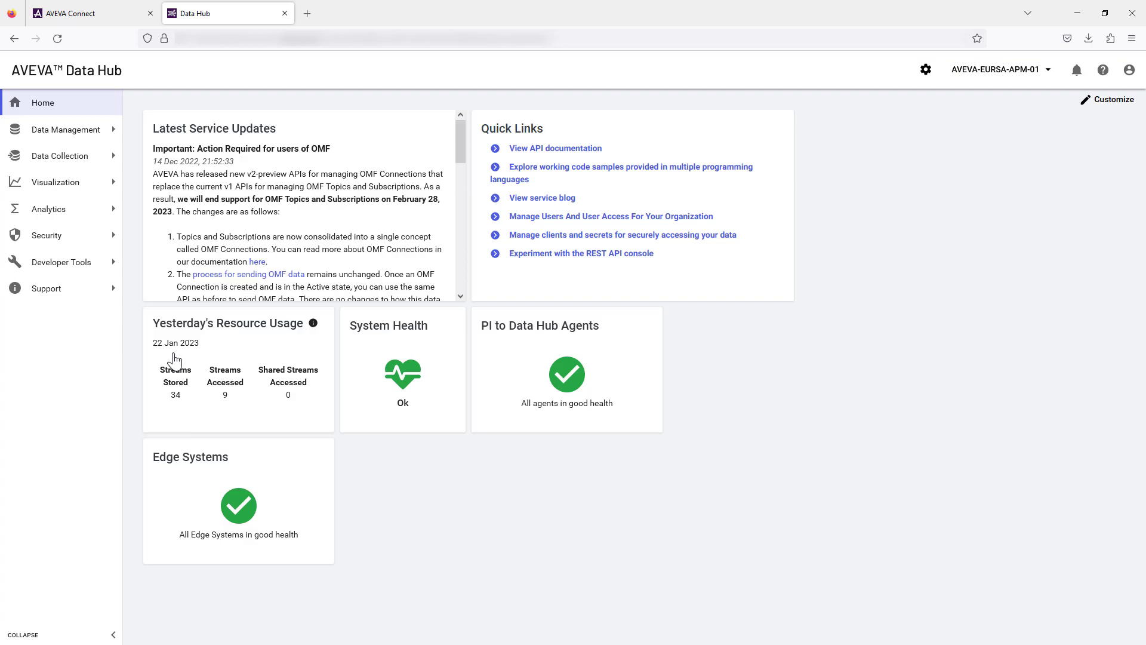
pyautogui.moveTo(94, 163)
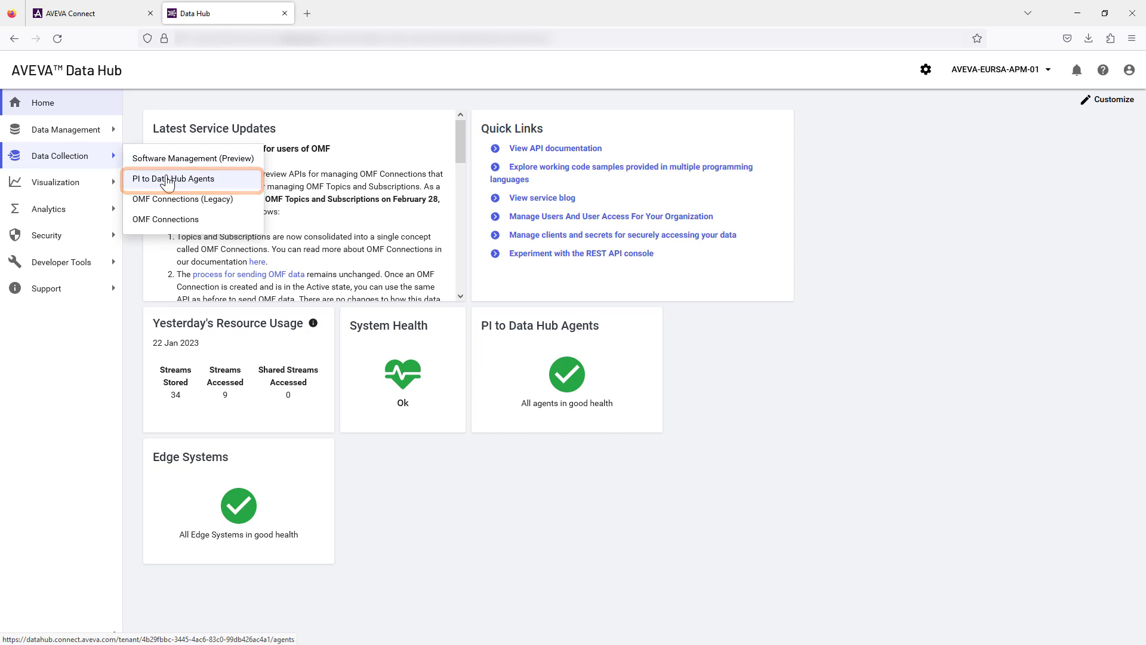
pyautogui.click(160, 179)
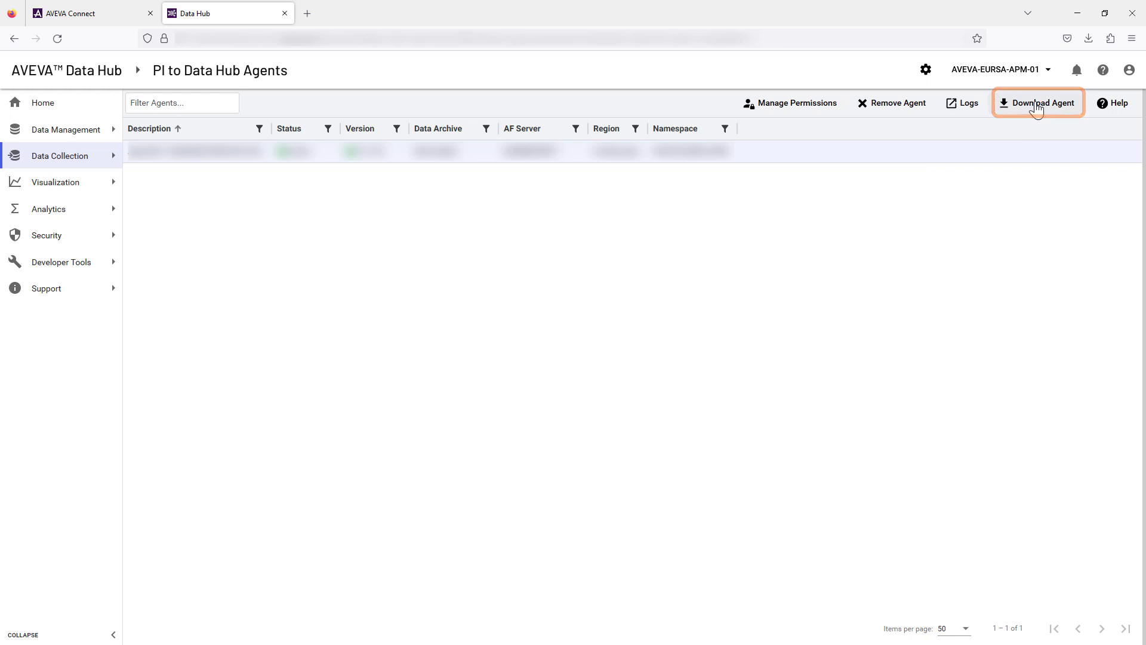
# - Download the agent 2.1.0.0 installer and run it as administrator
pyautogui.click(1037, 110)
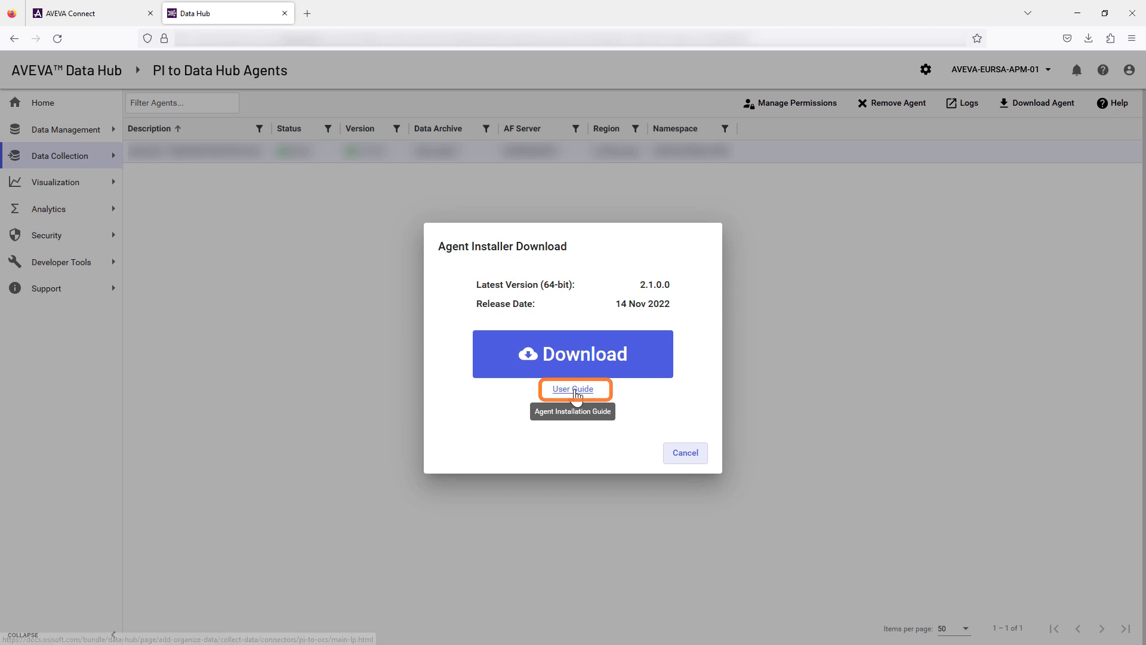
pyautogui.click(574, 392)
pyautogui.click(558, 368)
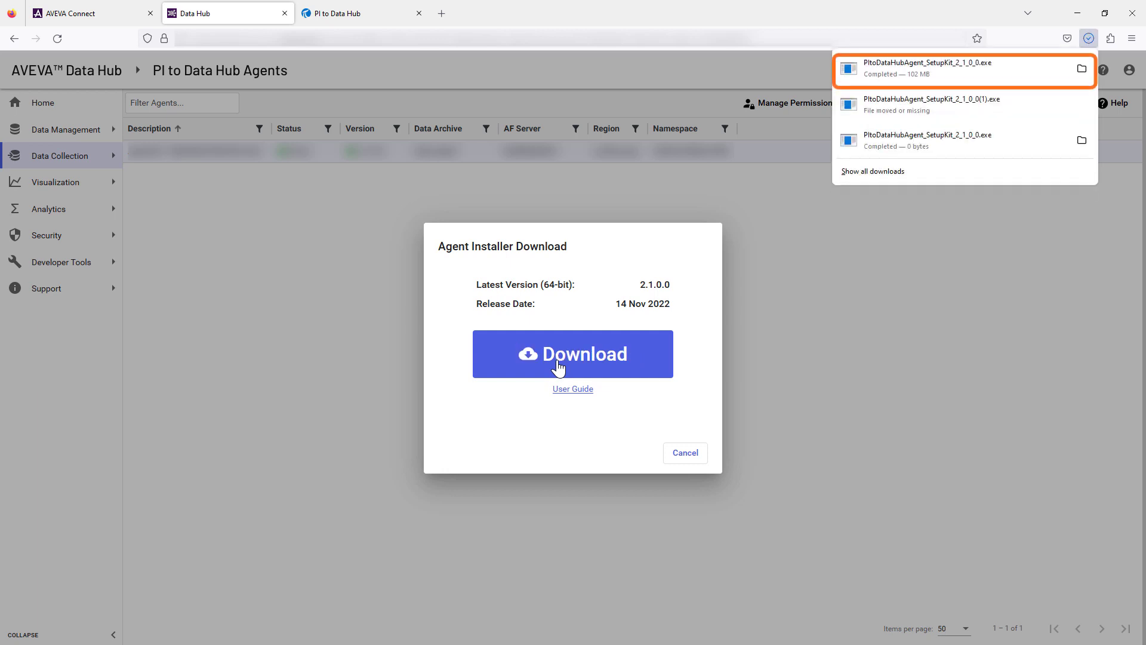
pyautogui.click(1082, 68)
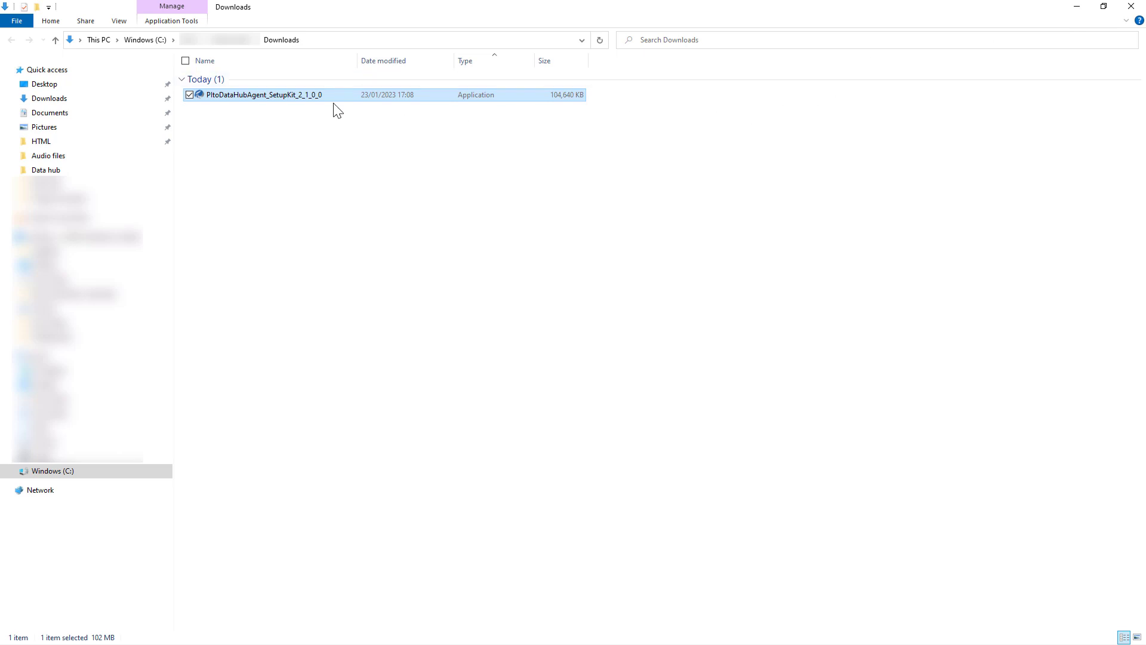
pyautogui.rightClick(306, 99)
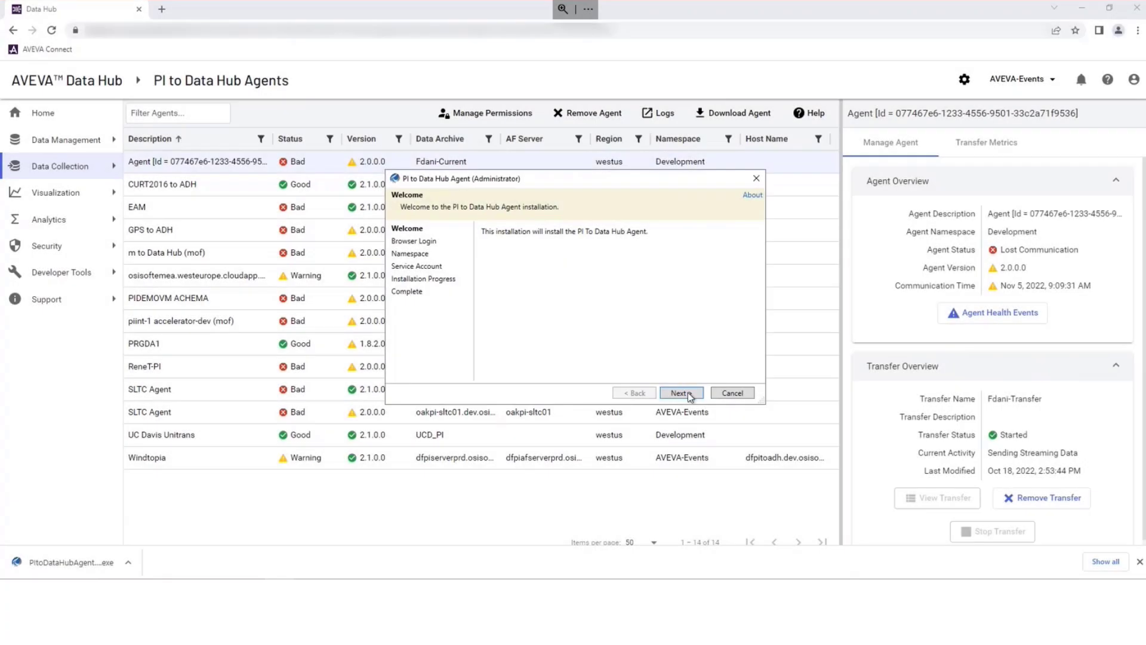
# - Choose the AVEVA-Events-SaaS (westus) namespace and give the agent the description 'My Agent'
pyautogui.click(688, 393)
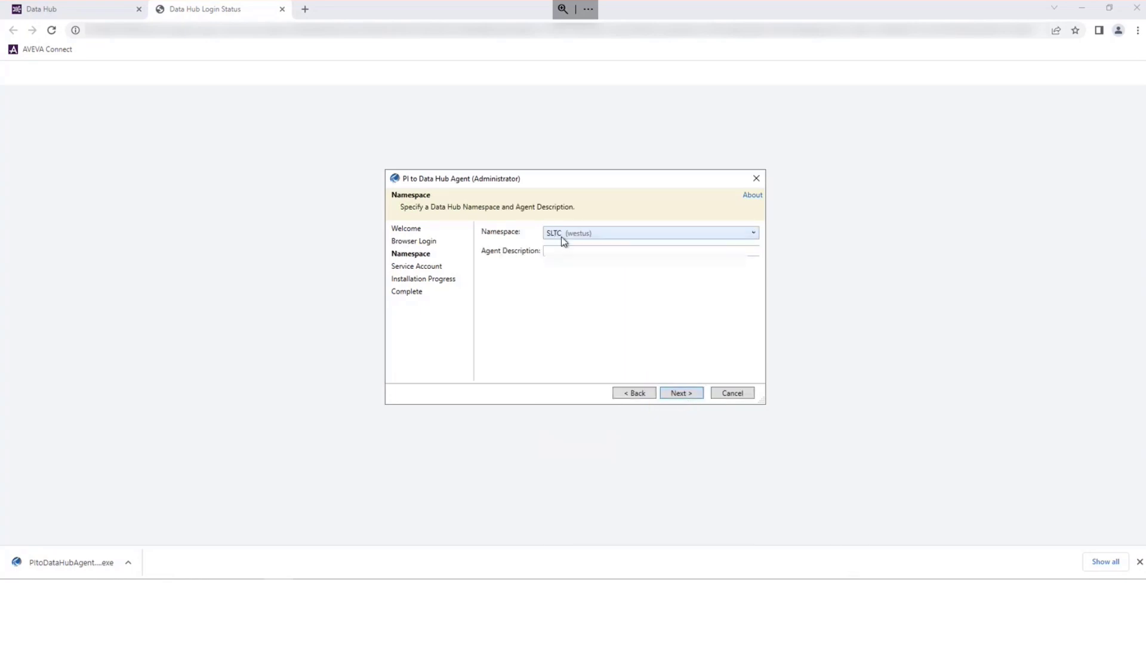
pyautogui.click(563, 239)
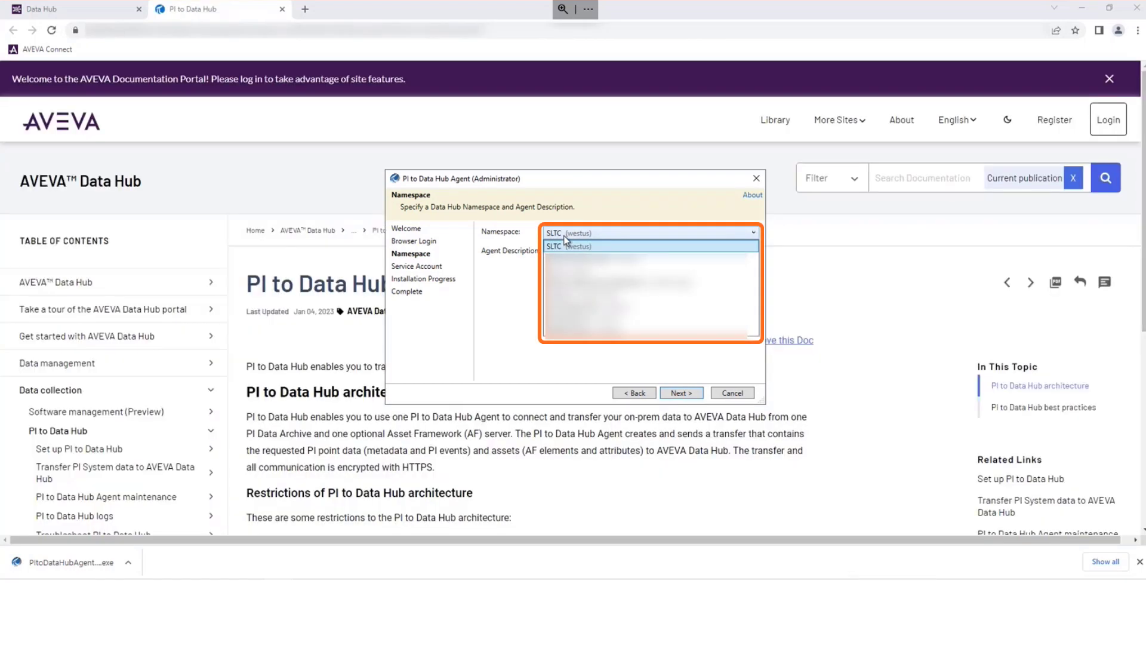
pyautogui.click(606, 258)
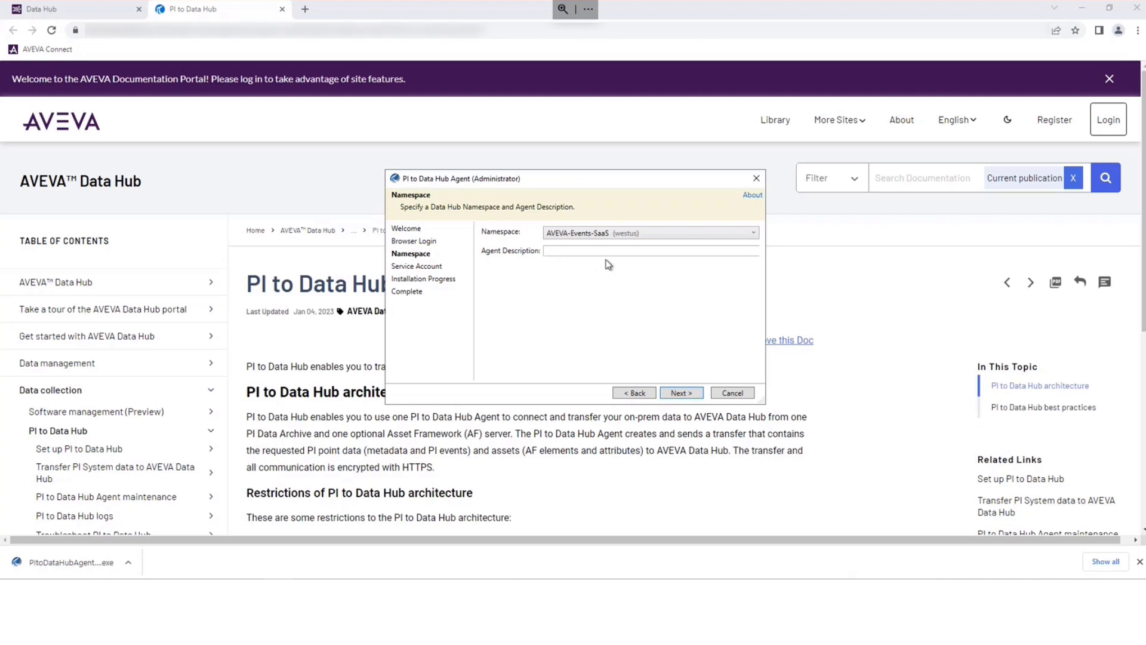
pyautogui.click(603, 251)
pyautogui.write('My Agent')
pyautogui.click(680, 394)
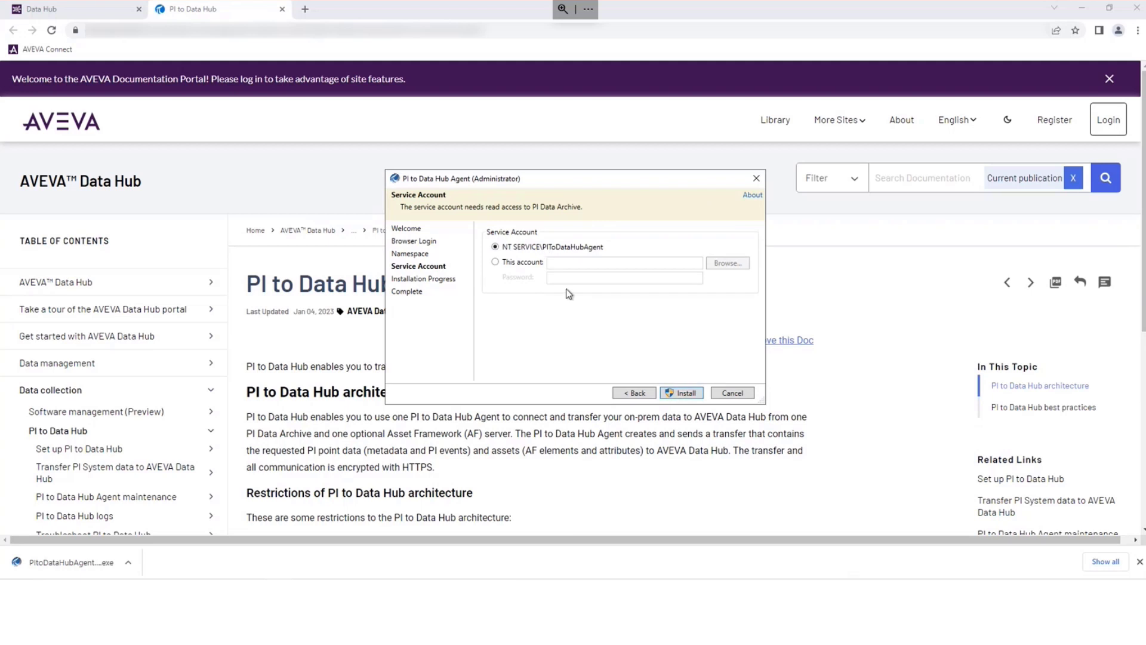
# - Run the agent as NT SERVICE\PIToDataHubAgent, install it, and allow busy services to restart
pyautogui.click(523, 267)
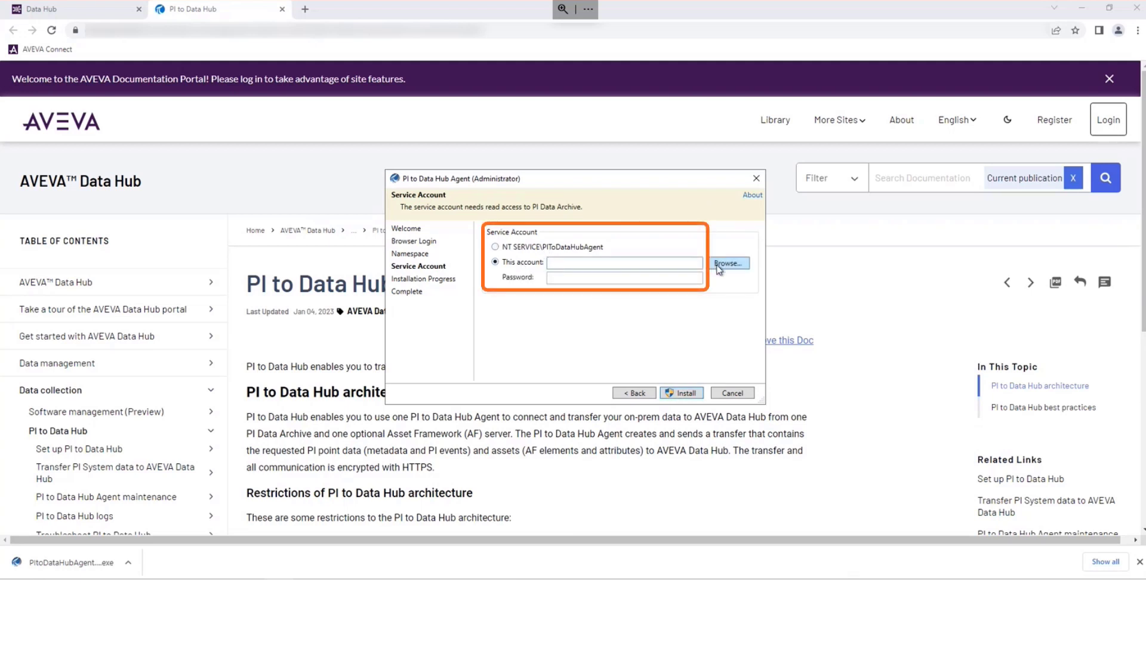
pyautogui.click(494, 247)
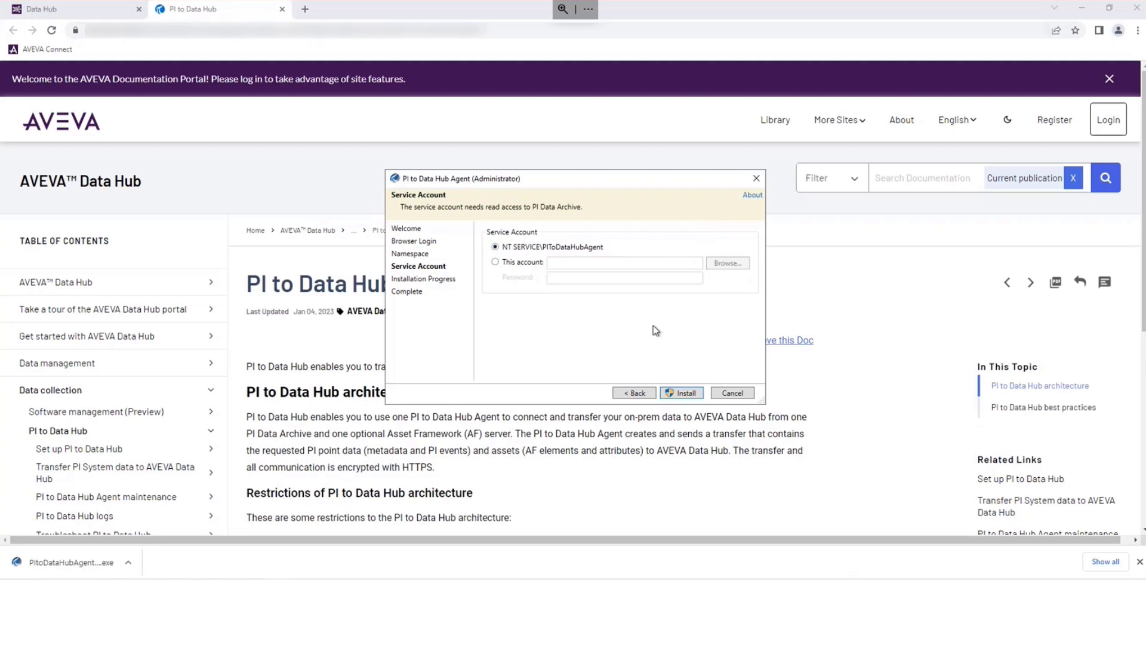
pyautogui.click(687, 396)
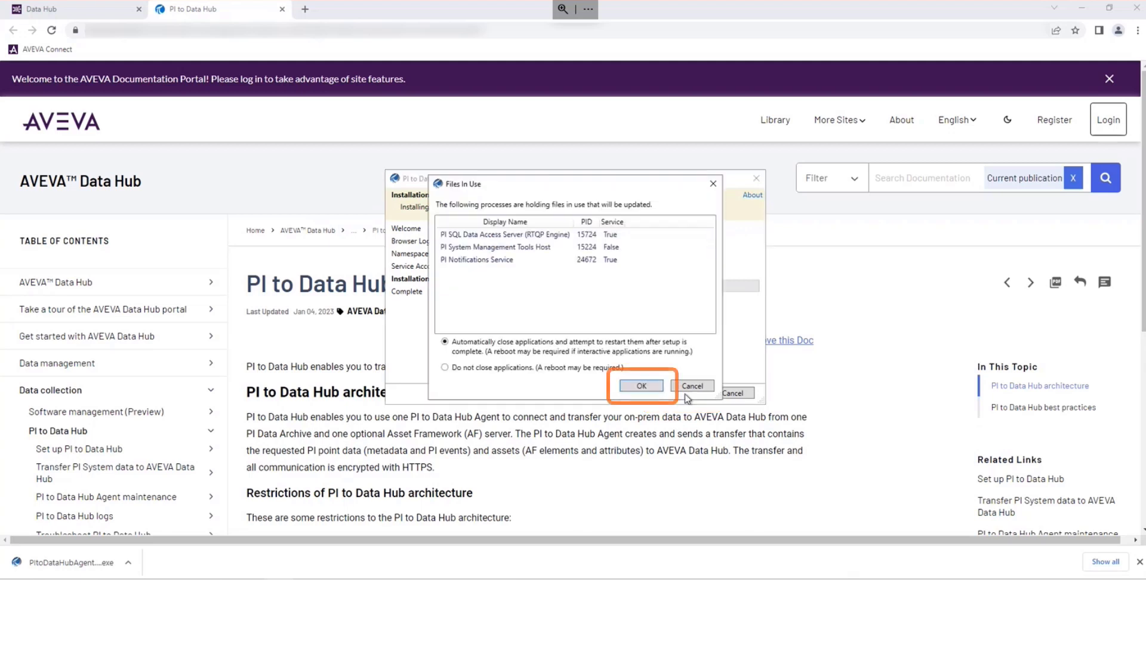
pyautogui.click(628, 386)
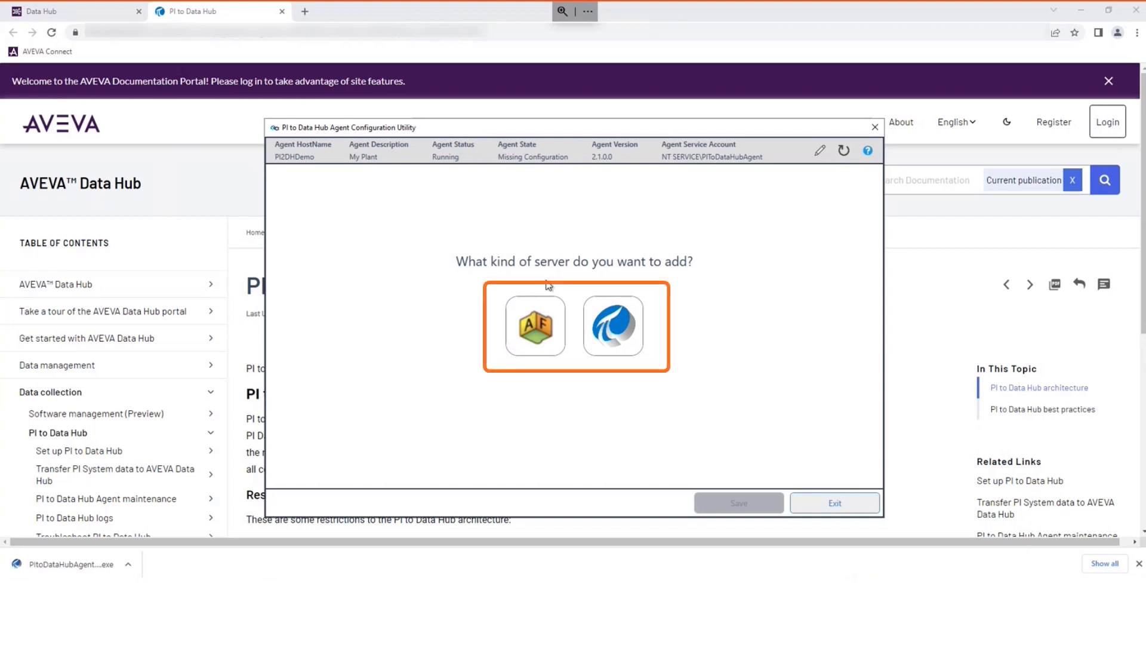
# - Add an Asset Framework server entry named PI2DHDemo
pyautogui.click(546, 324)
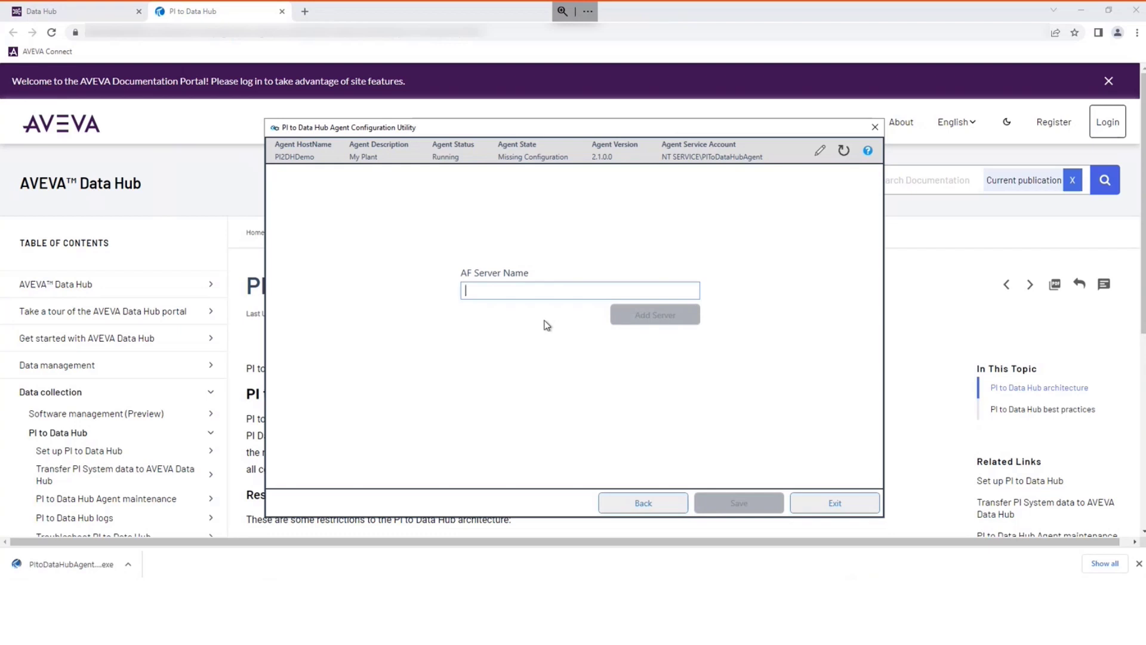
pyautogui.write('PI')
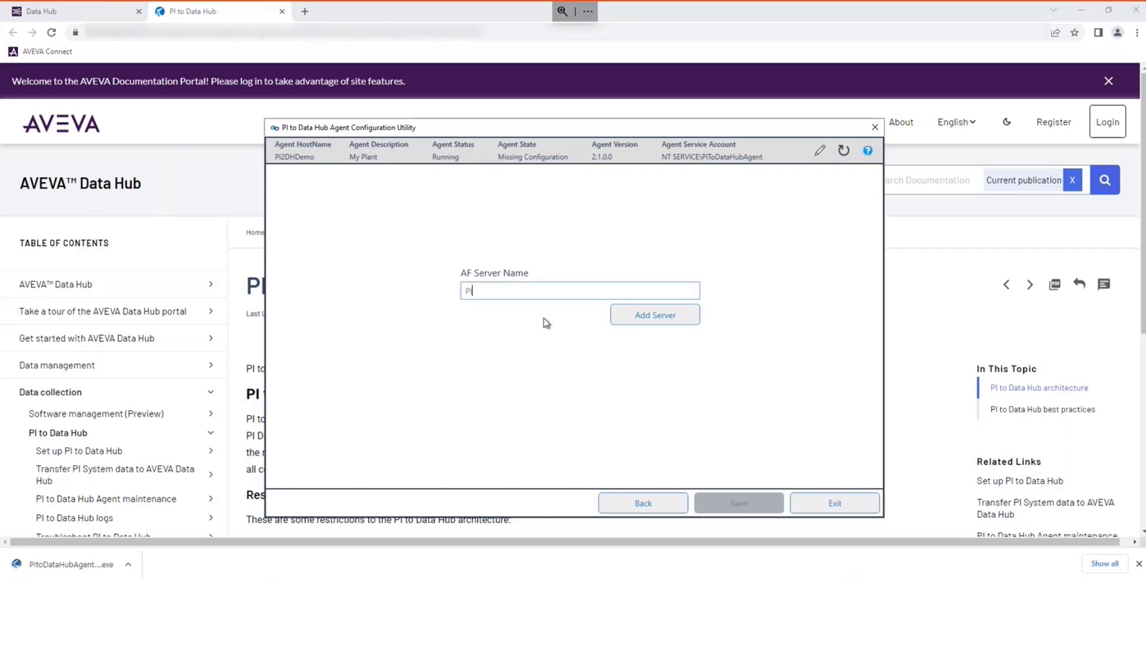
pyautogui.write('2DHDemo')
# - Add the PI2DHDemo AF server and the detected PI2DHDEMO Data Archive to the agent
pyautogui.click(637, 309)
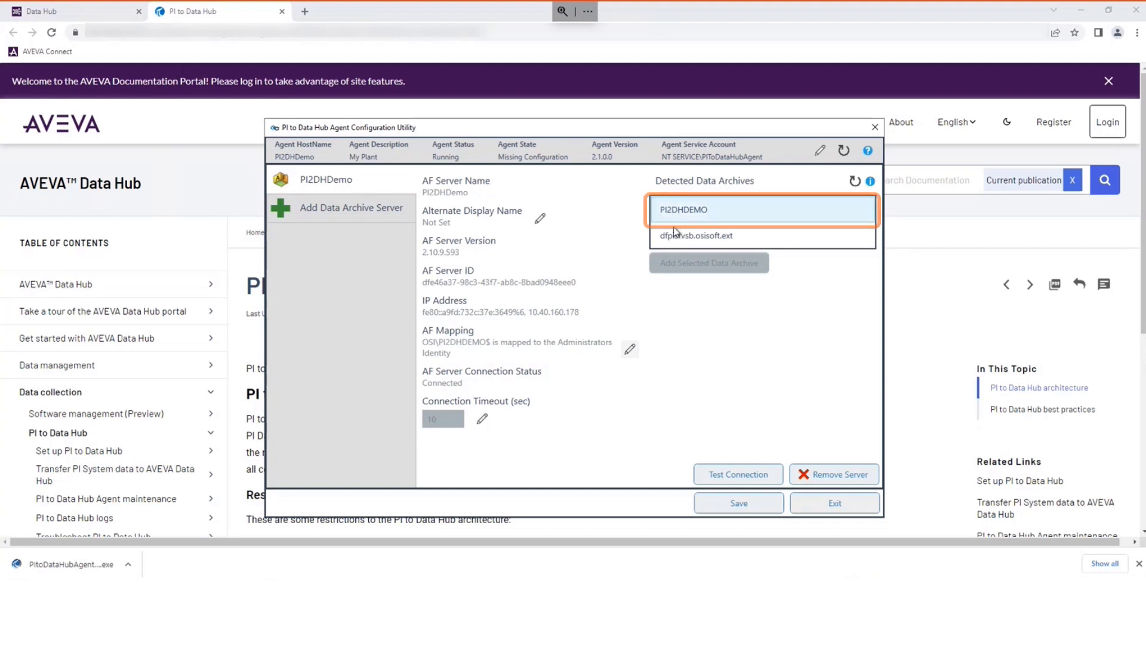
pyautogui.click(681, 210)
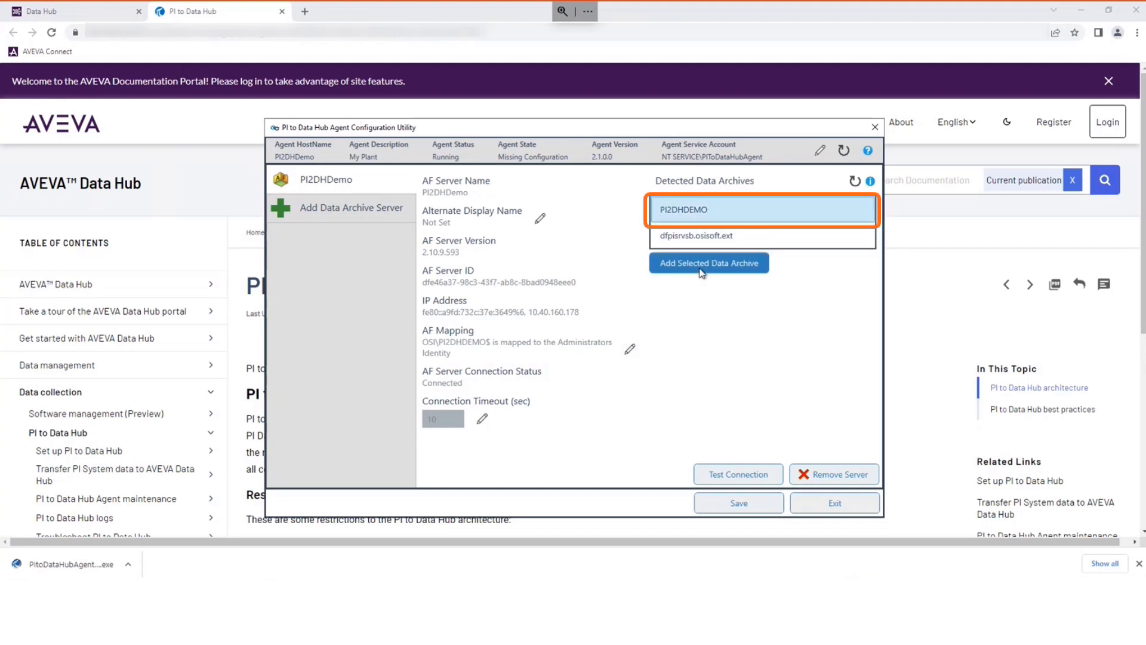
pyautogui.click(709, 272)
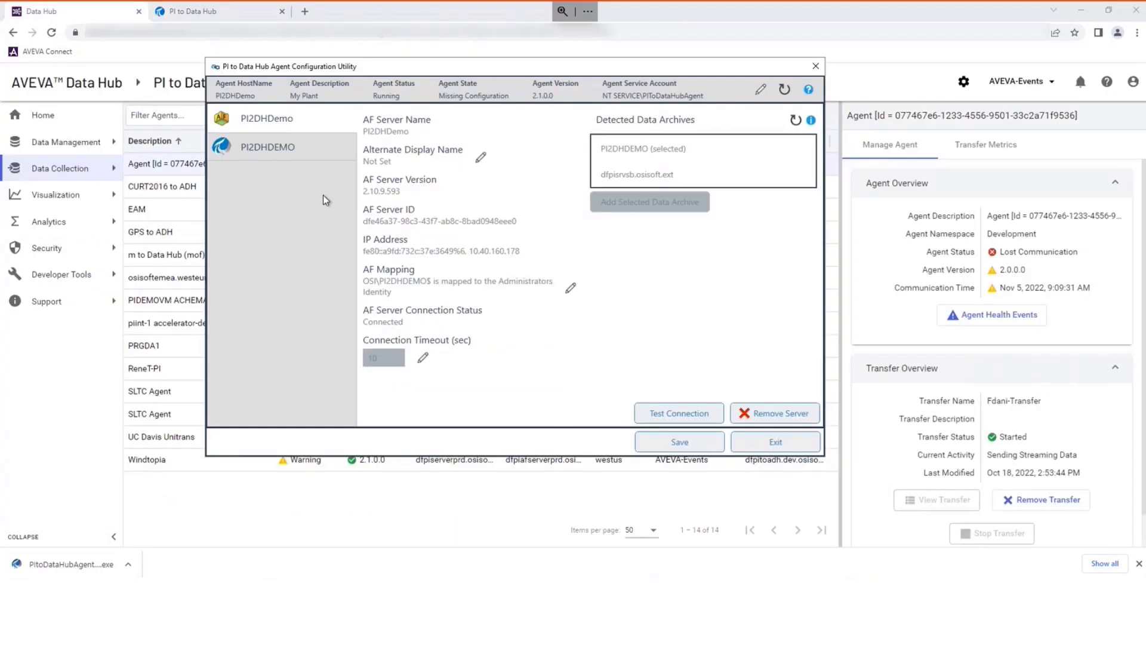
# - Test the PI2DHDEMO Data Archive connection, then save the agent configuration
pyautogui.click(277, 147)
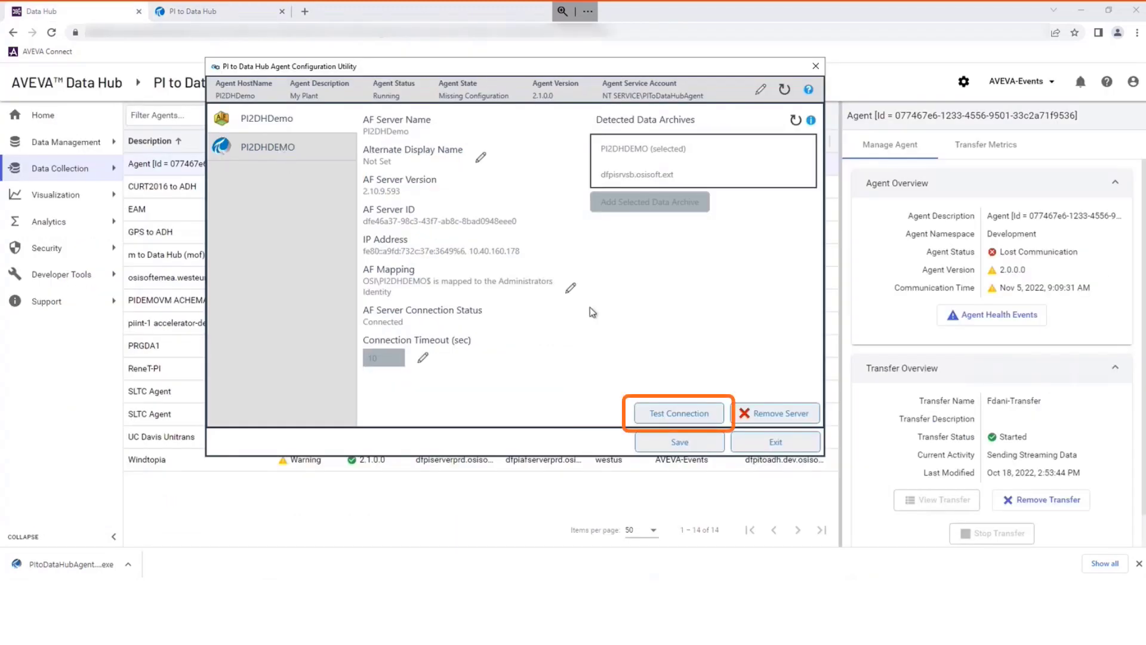
pyautogui.click(673, 412)
pyautogui.click(551, 294)
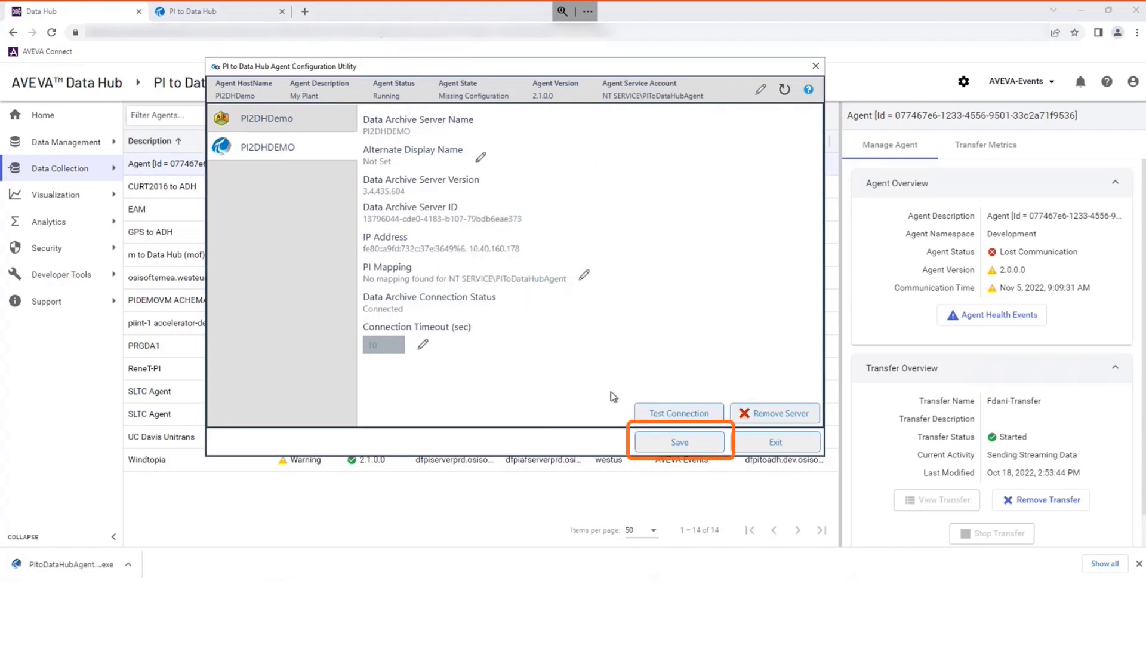
pyautogui.click(660, 448)
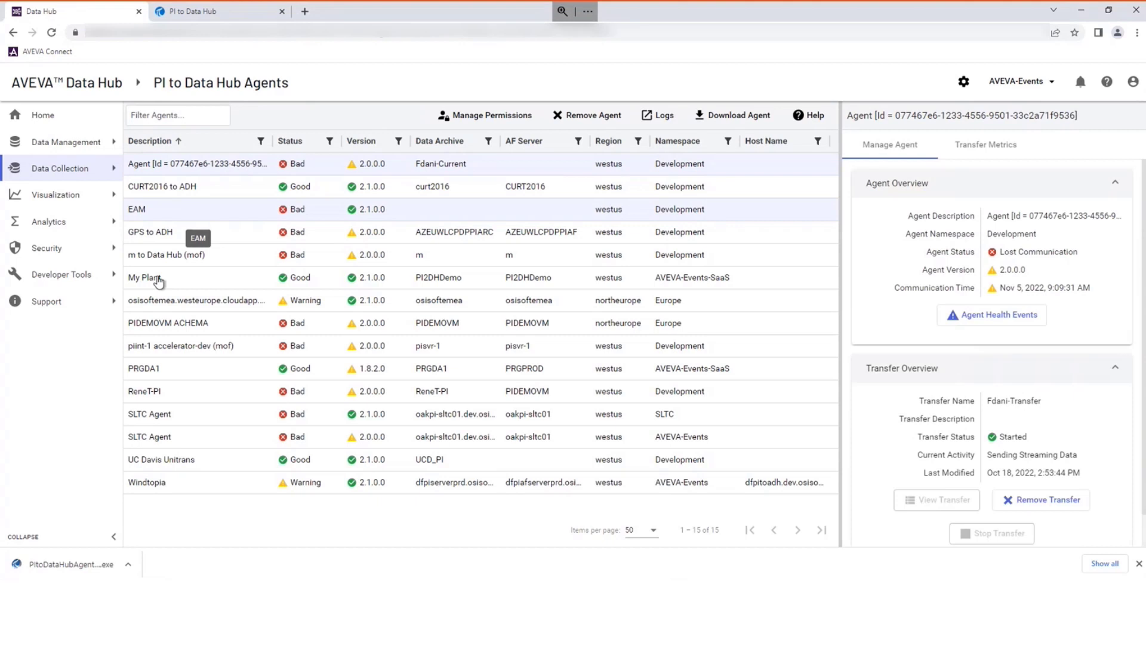
# - Open My Plant's overview and confirm it shows Registered, with AF Server and PI Points indexing Succeeded
pyautogui.click(158, 279)
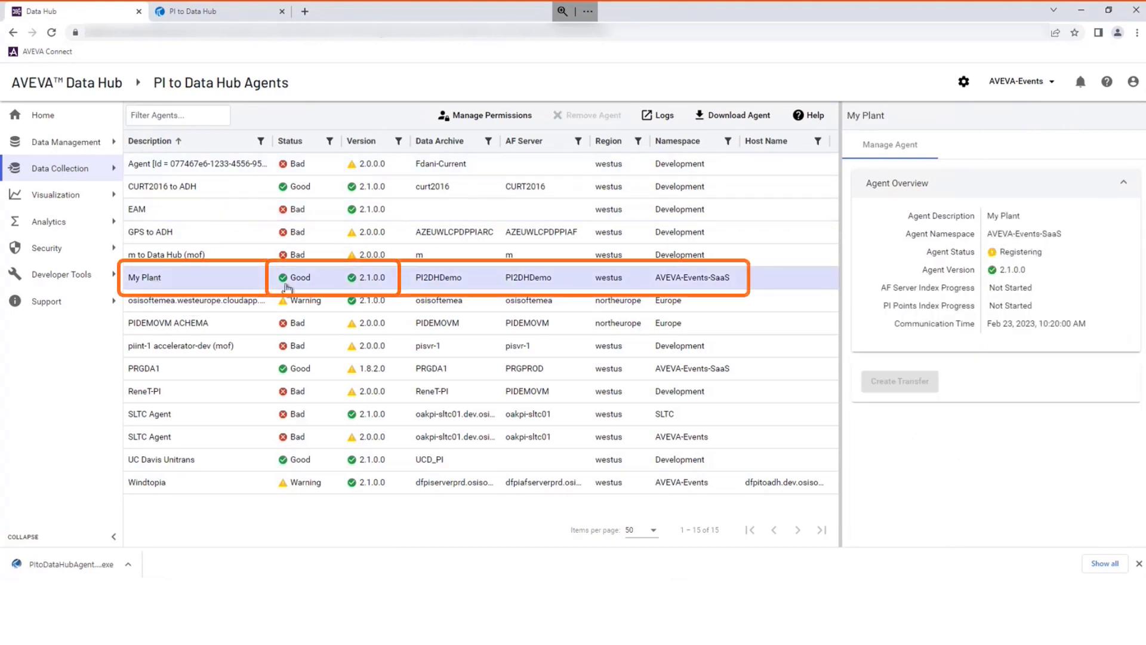
pyautogui.moveTo(916, 379)
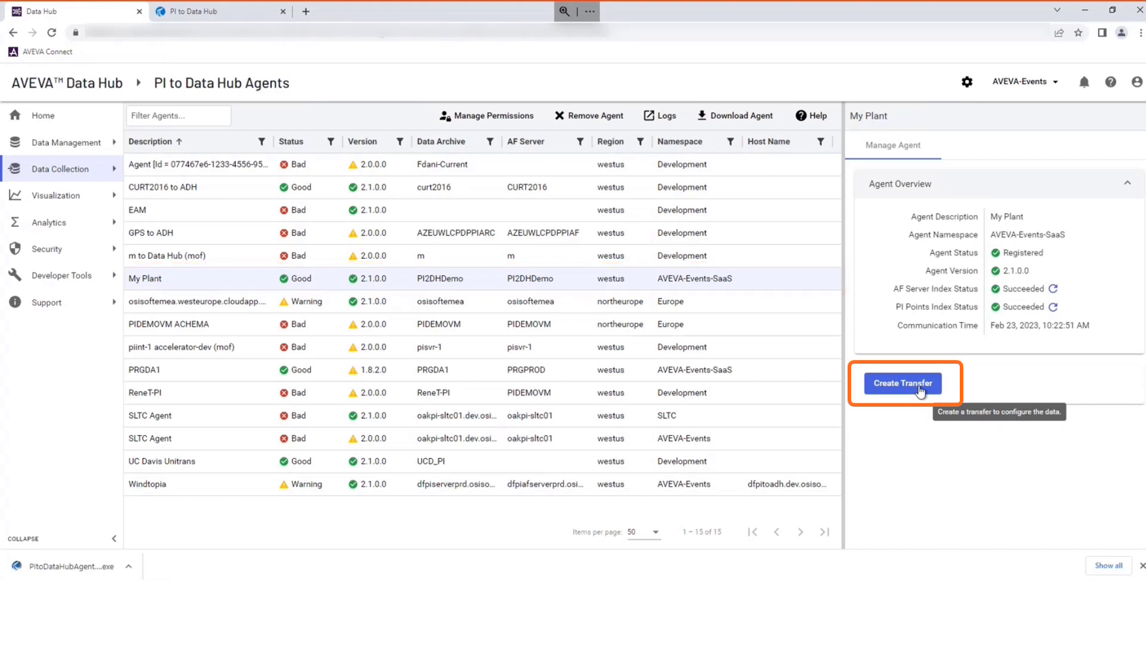
# - Create a new transfer for My Plant named 'My Transfer'
pyautogui.click(918, 390)
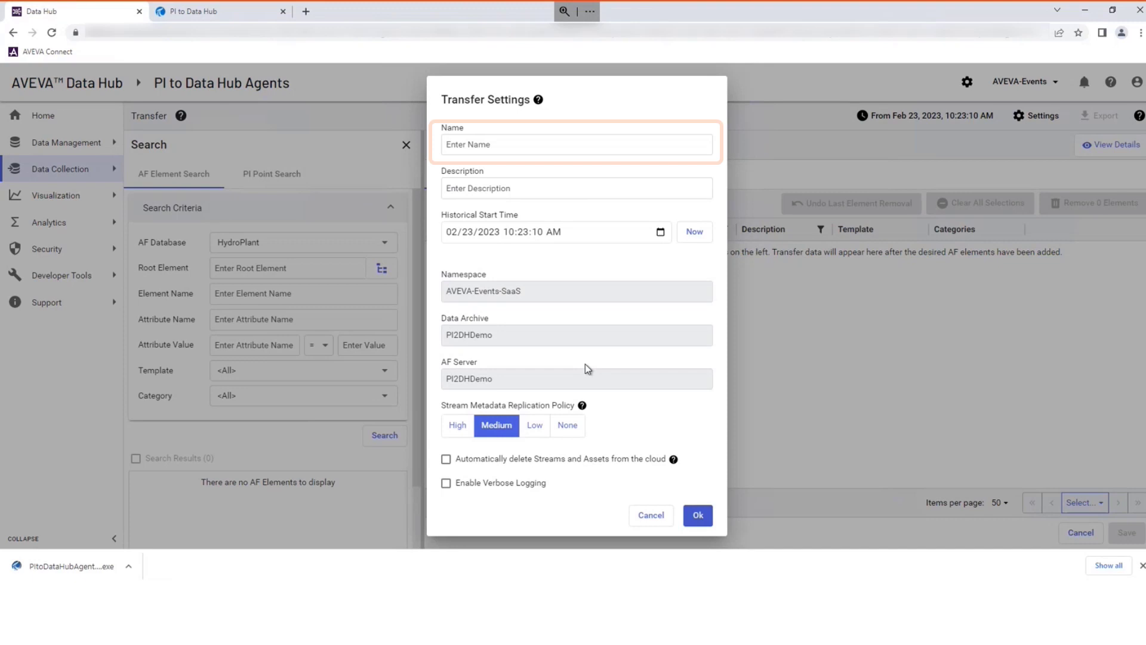
pyautogui.click(500, 147)
pyautogui.write('My ')
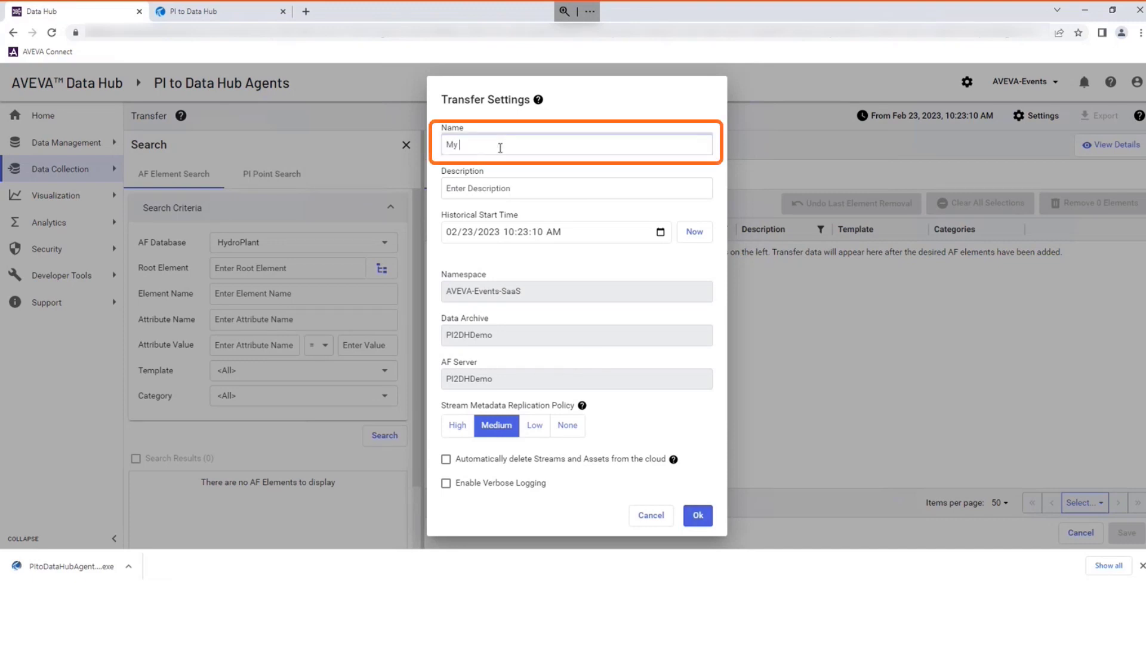
pyautogui.write('Transfer')
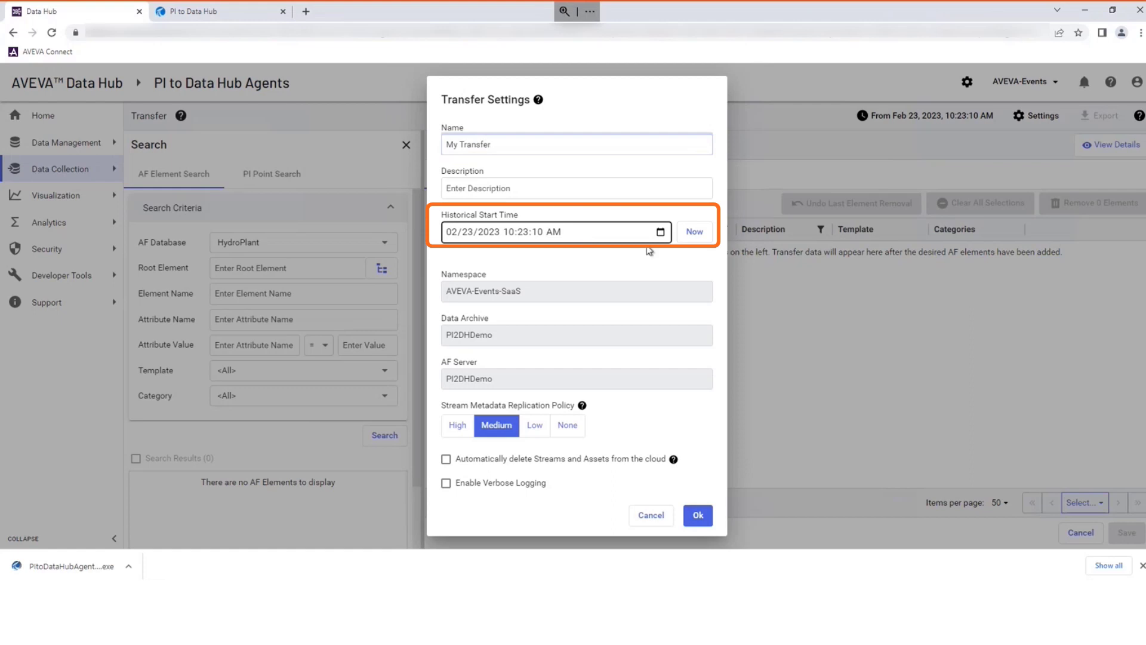
# - Set the historical start time to 08/01/2022 and enable automatic deletion of streams and assets
pyautogui.click(660, 231)
pyautogui.click(506, 251)
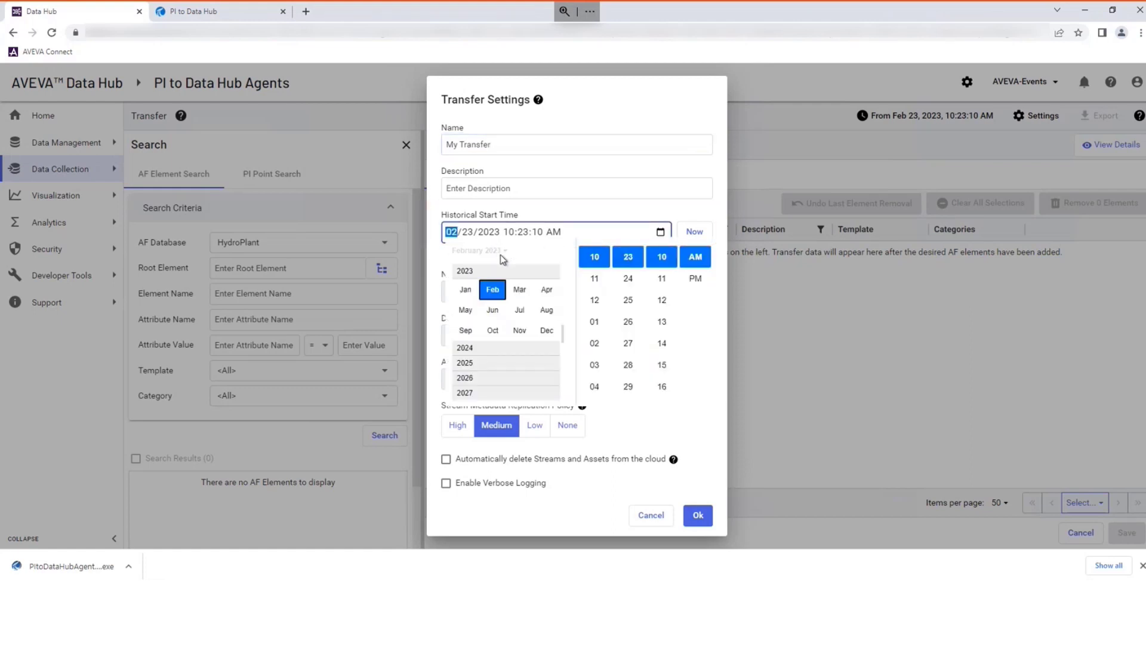
pyautogui.click(546, 311)
pyautogui.click(494, 293)
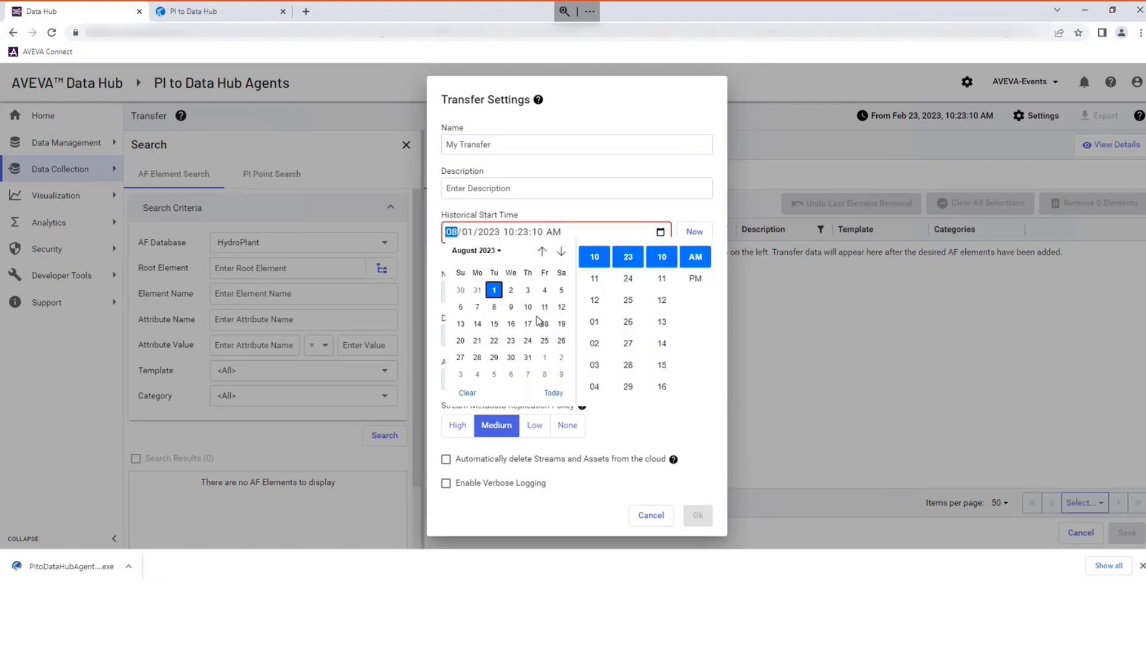
pyautogui.click(618, 209)
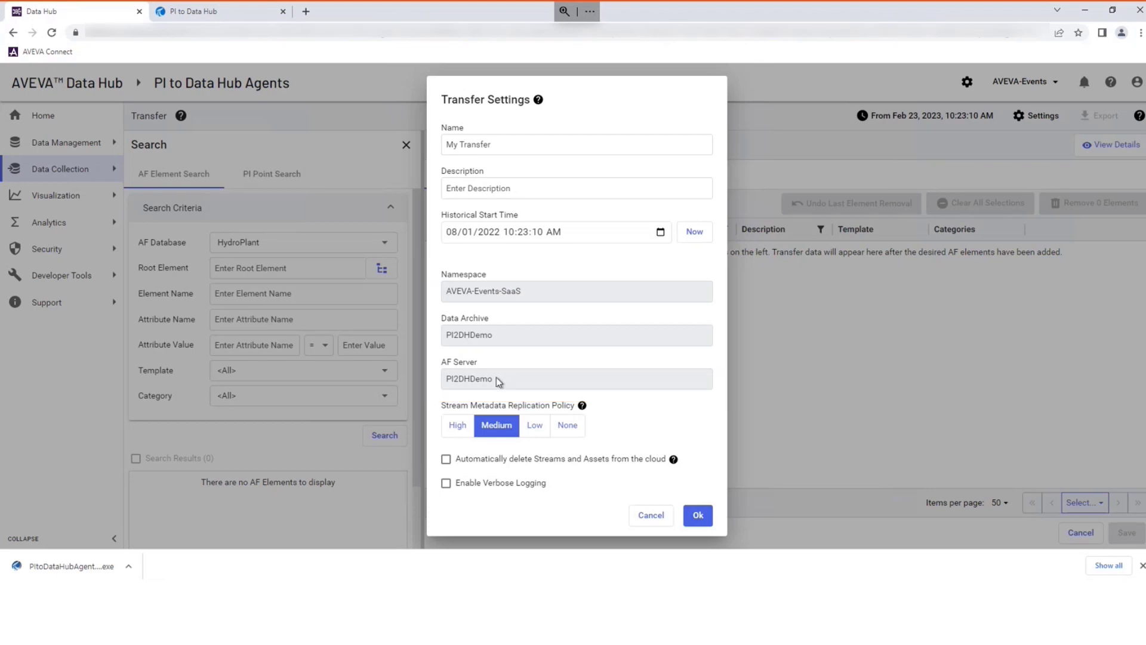
pyautogui.moveTo(458, 431)
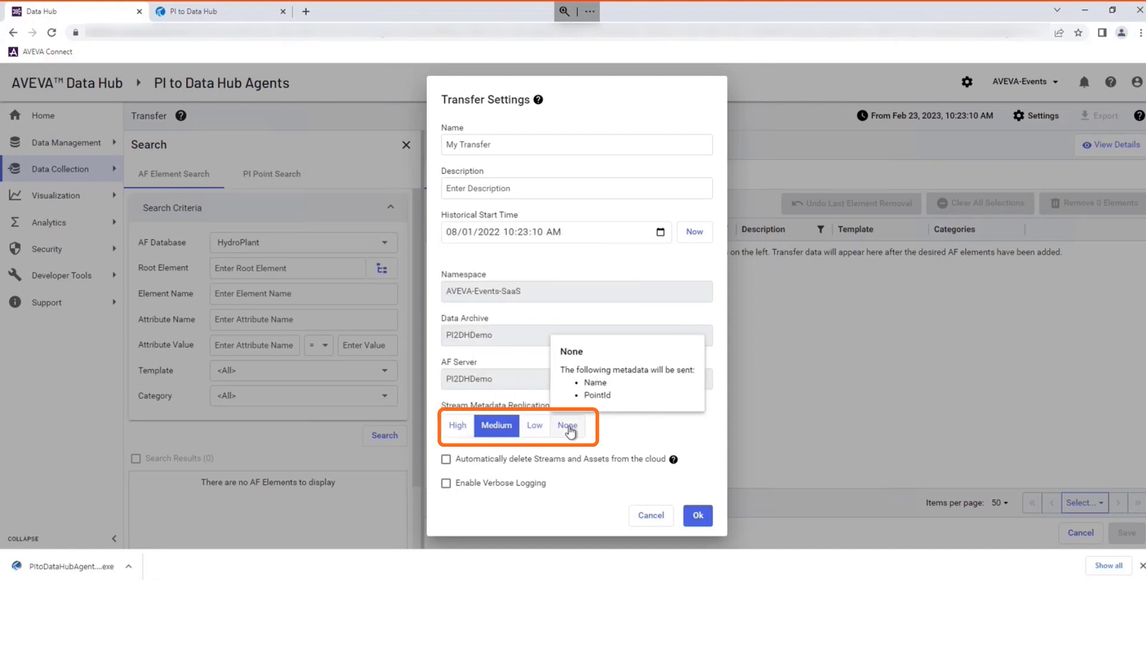
pyautogui.click(446, 460)
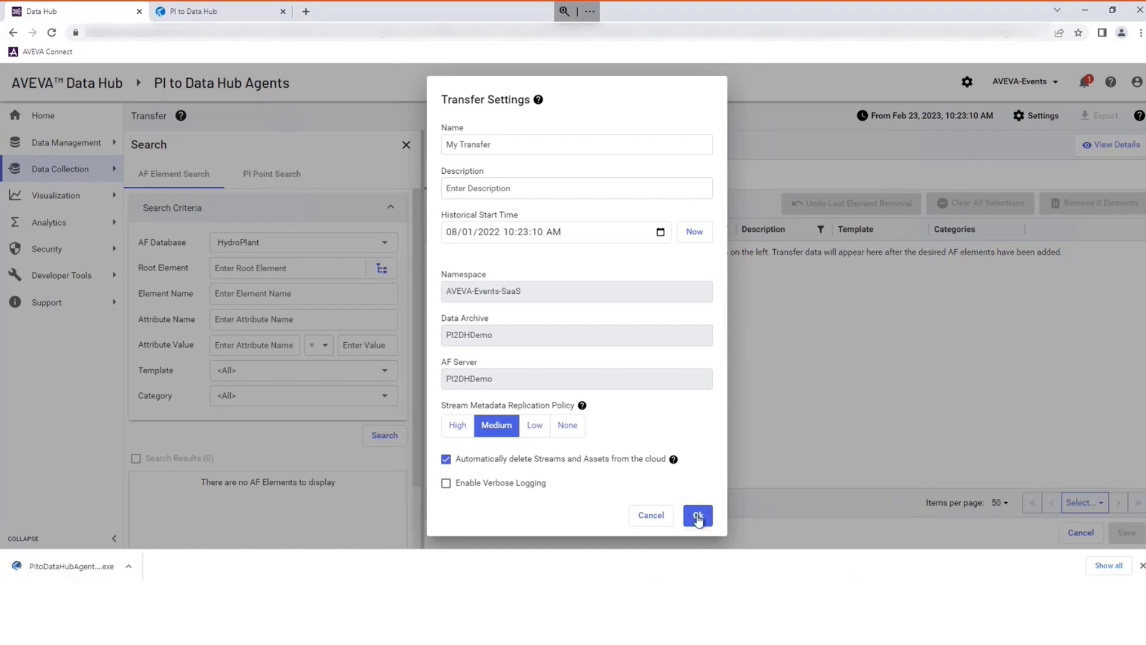
# - Confirm the transfer settings and search the Windtopia AF database for elements
pyautogui.click(698, 517)
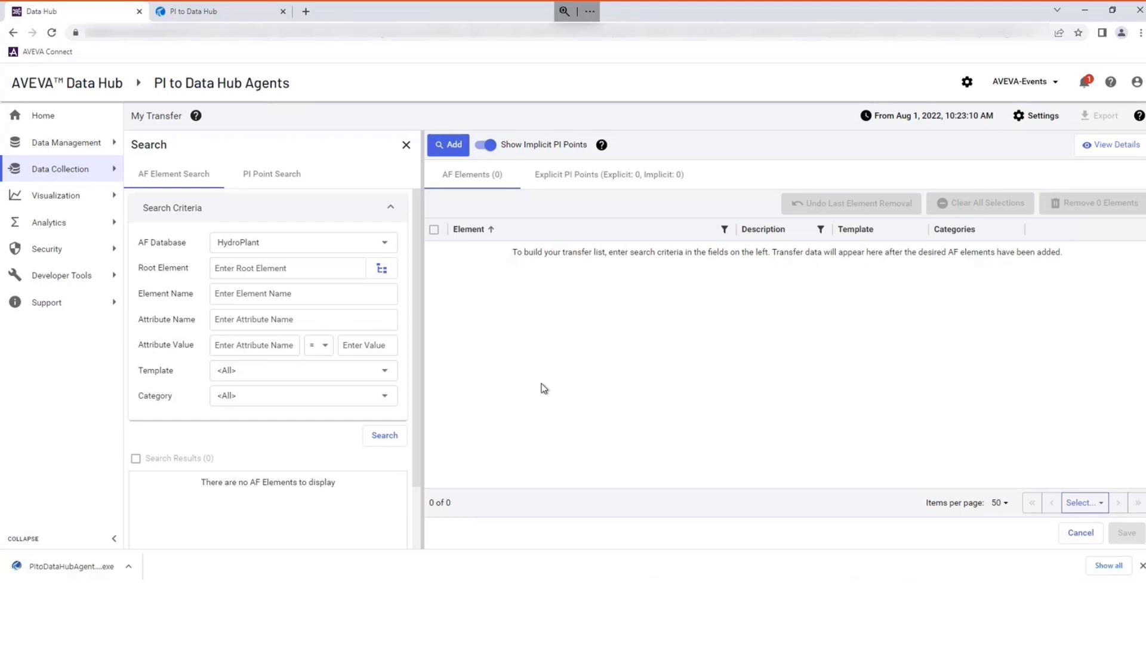
pyautogui.click(389, 243)
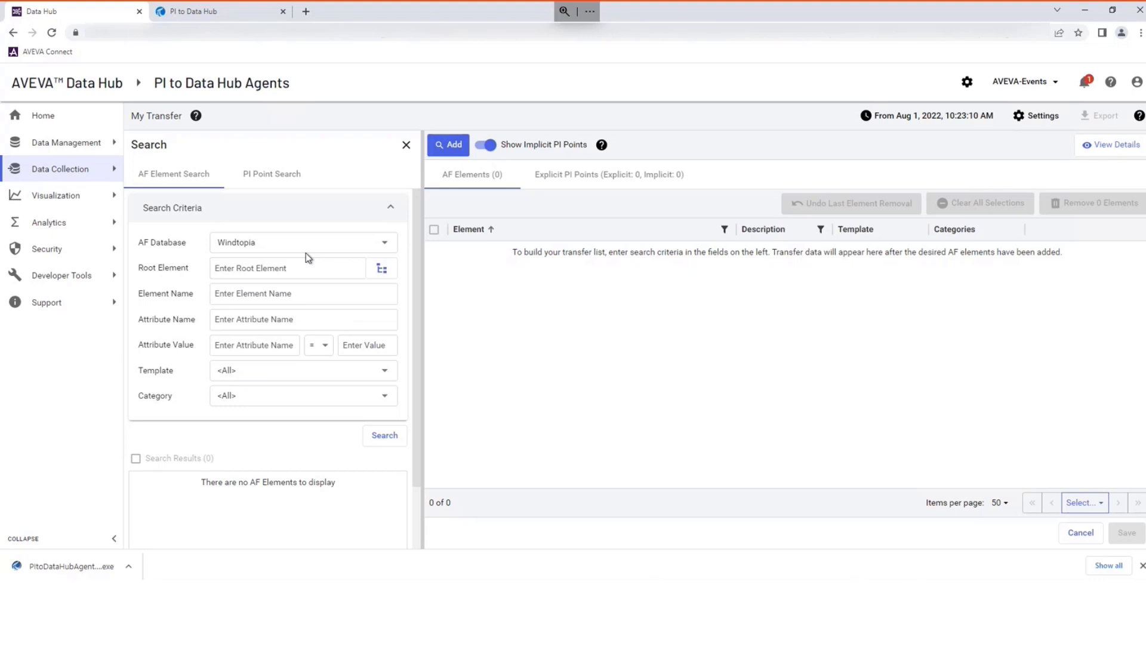
pyautogui.click(383, 438)
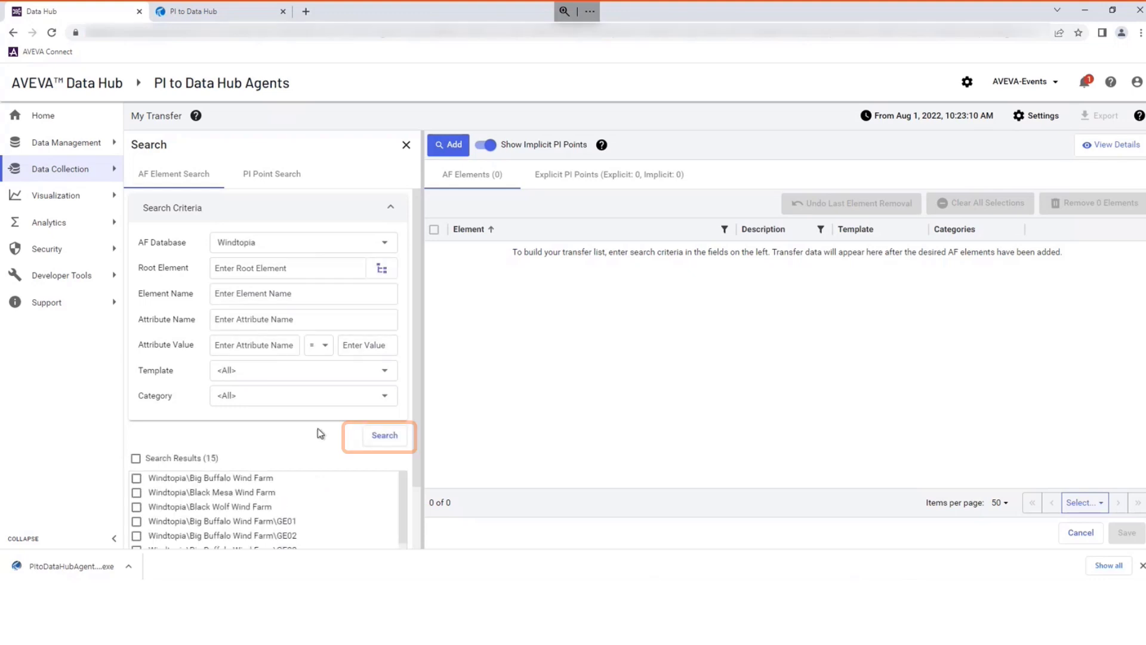
pyautogui.scroll(-2, 323, 431)
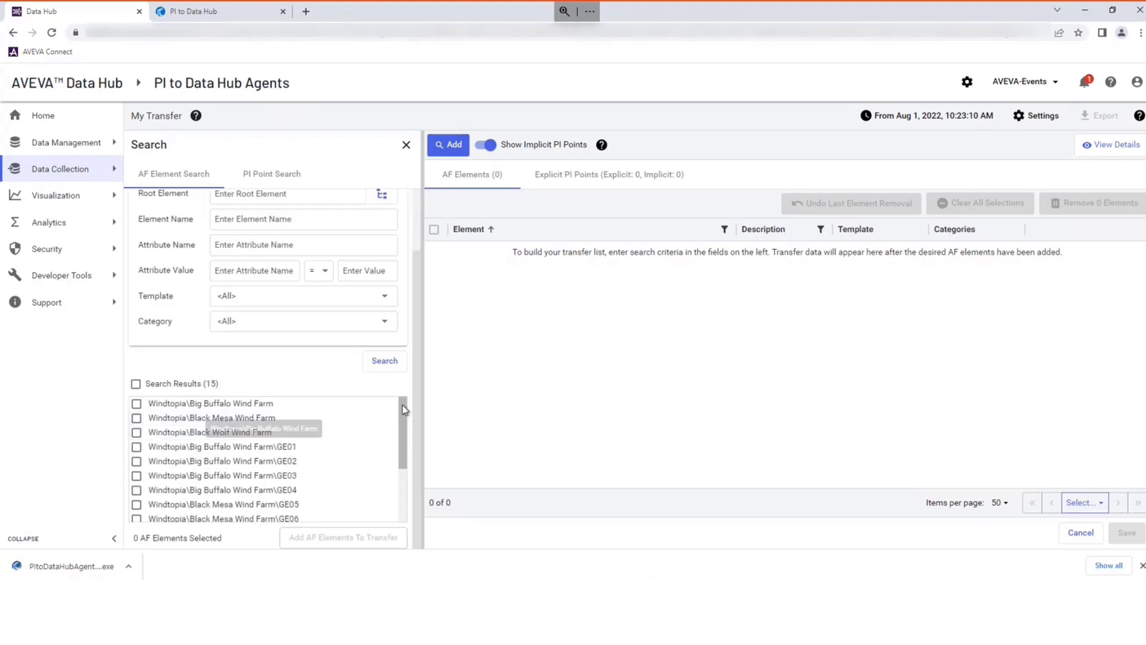
pyautogui.moveTo(403, 405)
pyautogui.mouseDown()
pyautogui.moveTo(399, 475)
pyautogui.moveTo(400, 407)
pyautogui.mouseUp()
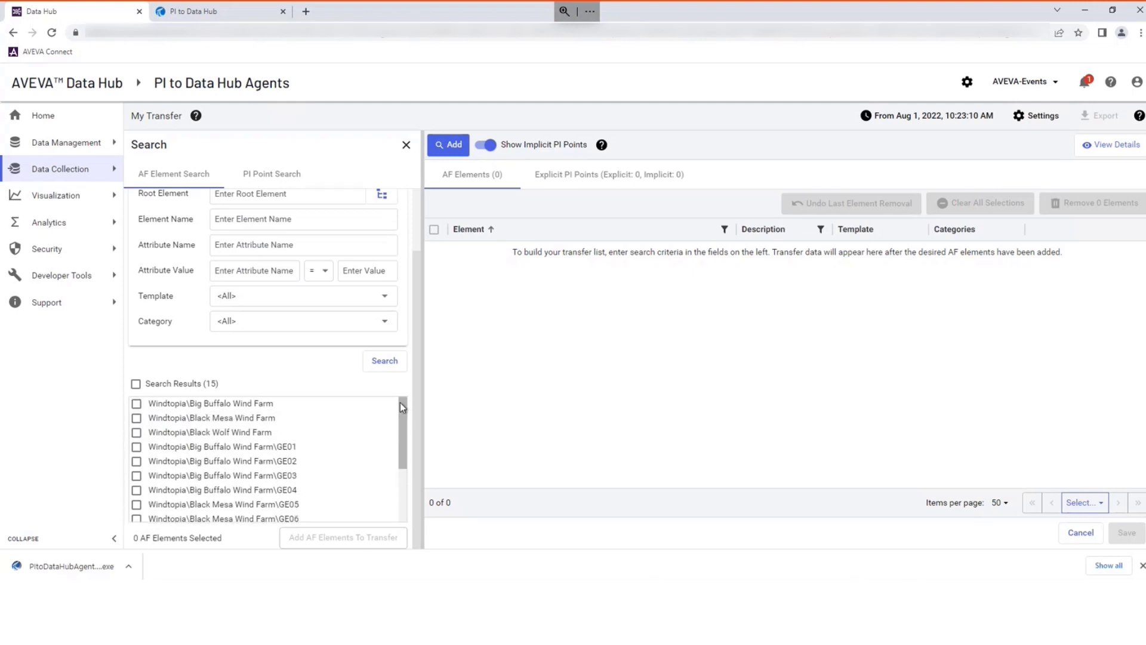
# - Add 14 of the 15 results to the transfer, excluding PI Data Archive, and view GE01's attributes
pyautogui.click(135, 384)
pyautogui.scroll(-3, 216, 442)
pyautogui.click(182, 500)
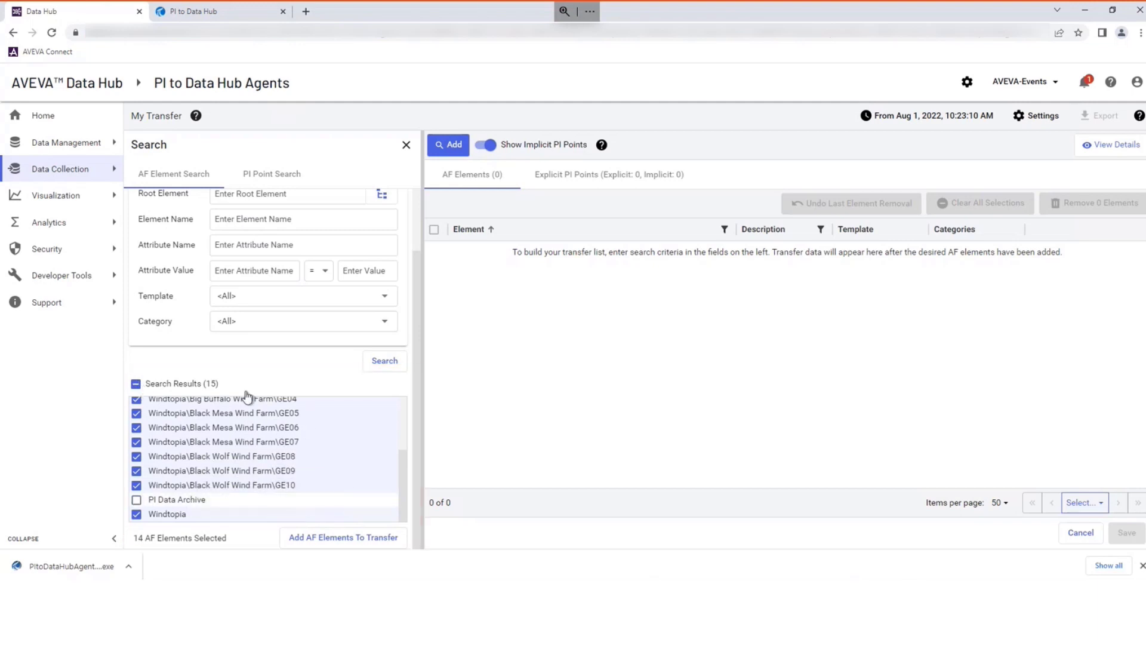
pyautogui.click(326, 538)
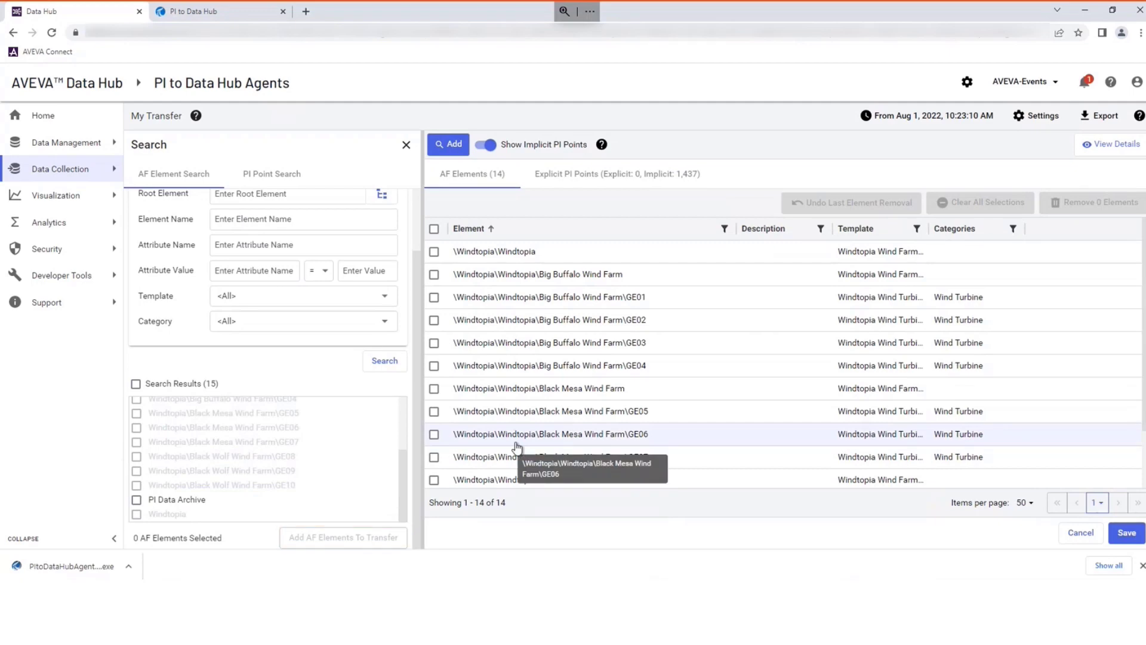
pyautogui.click(598, 297)
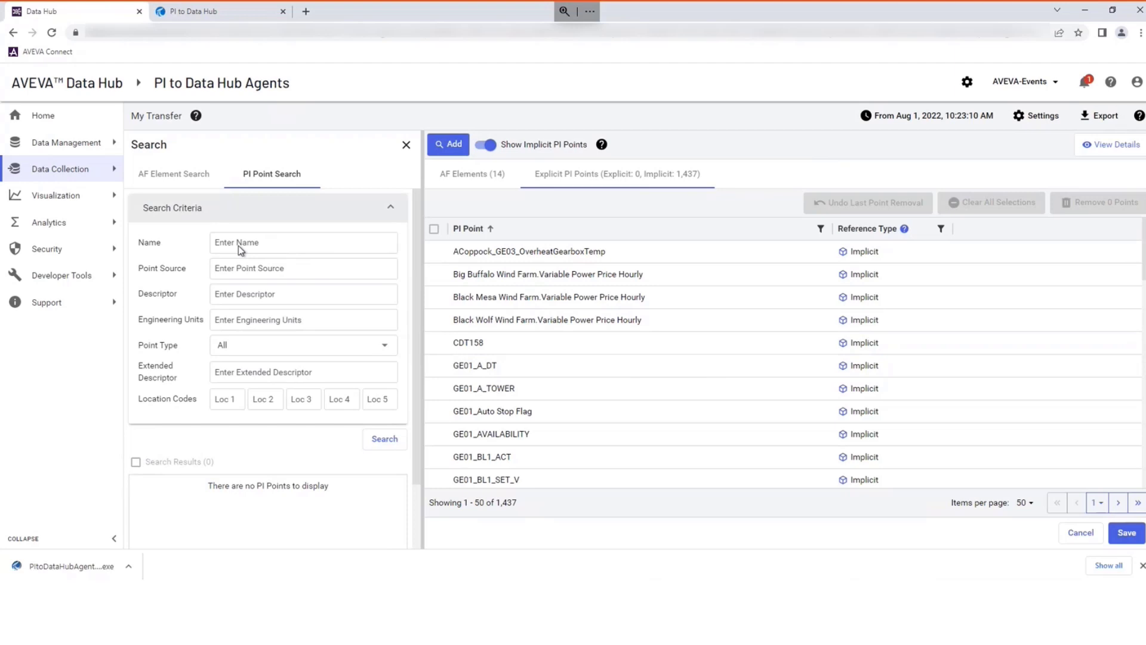
# - Search PI points for 'sin*' and add SINUSOID and SINUSOIDU to the transfer as explicit points
pyautogui.click(246, 241)
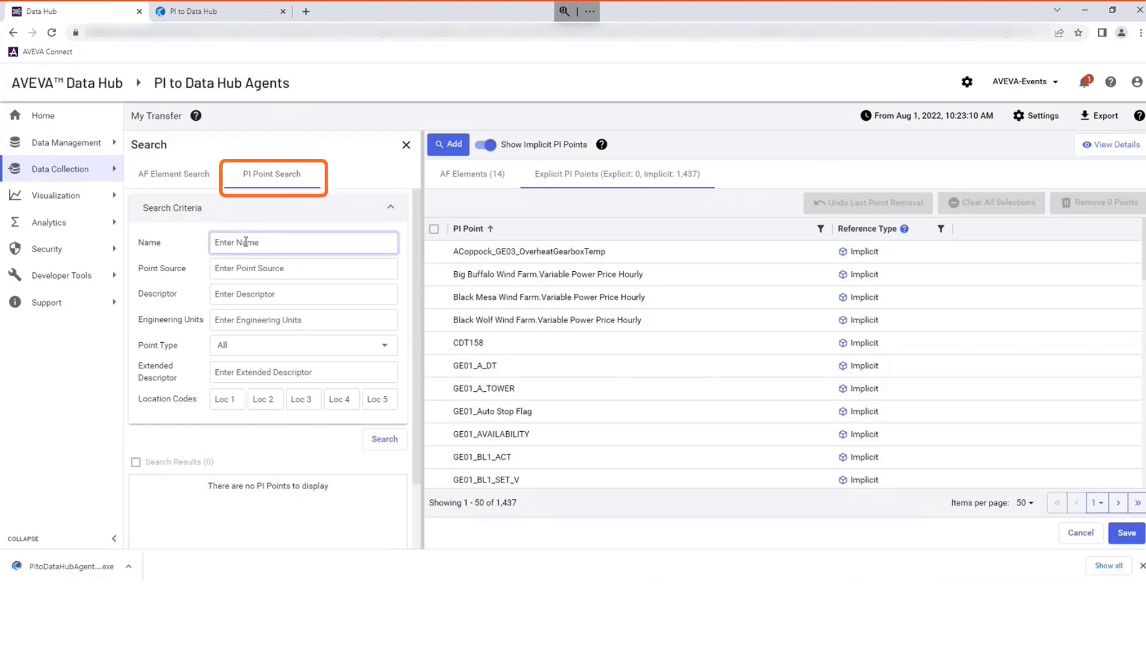
pyautogui.write('sin*')
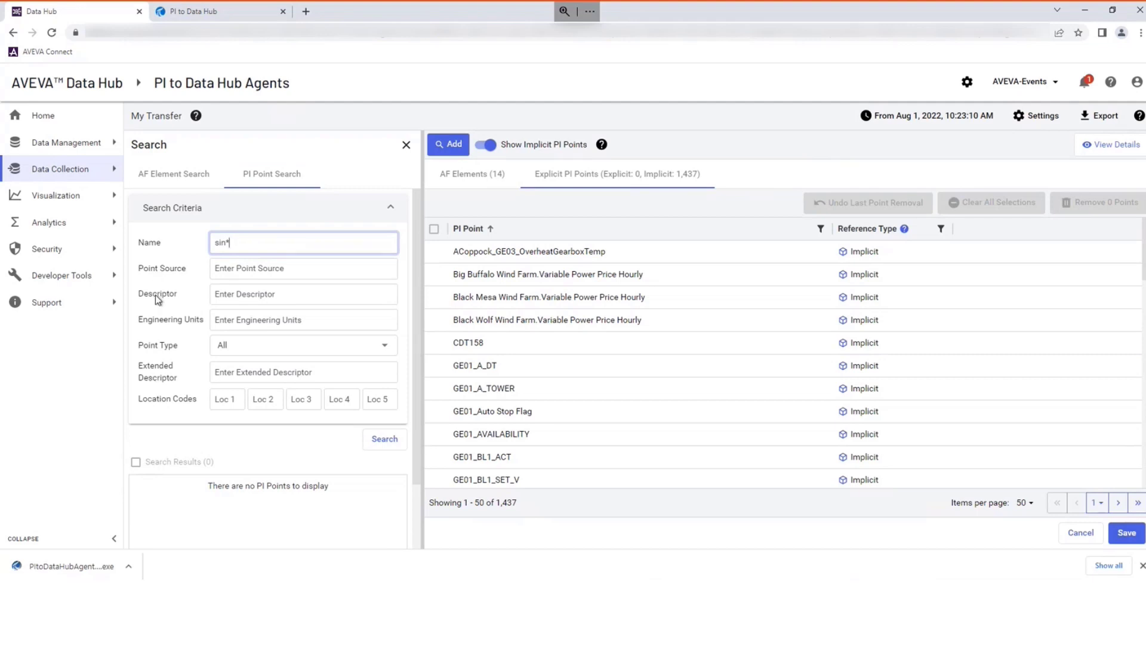
pyautogui.click(386, 441)
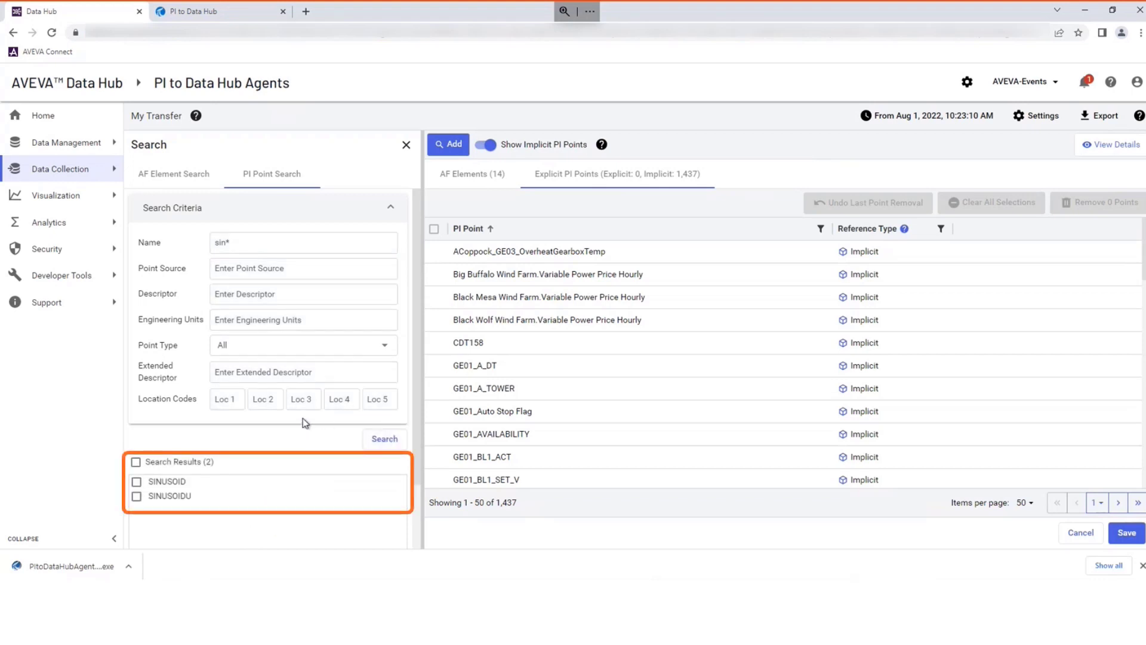
pyautogui.click(137, 482)
pyautogui.click(136, 497)
pyautogui.scroll(-1, 281, 496)
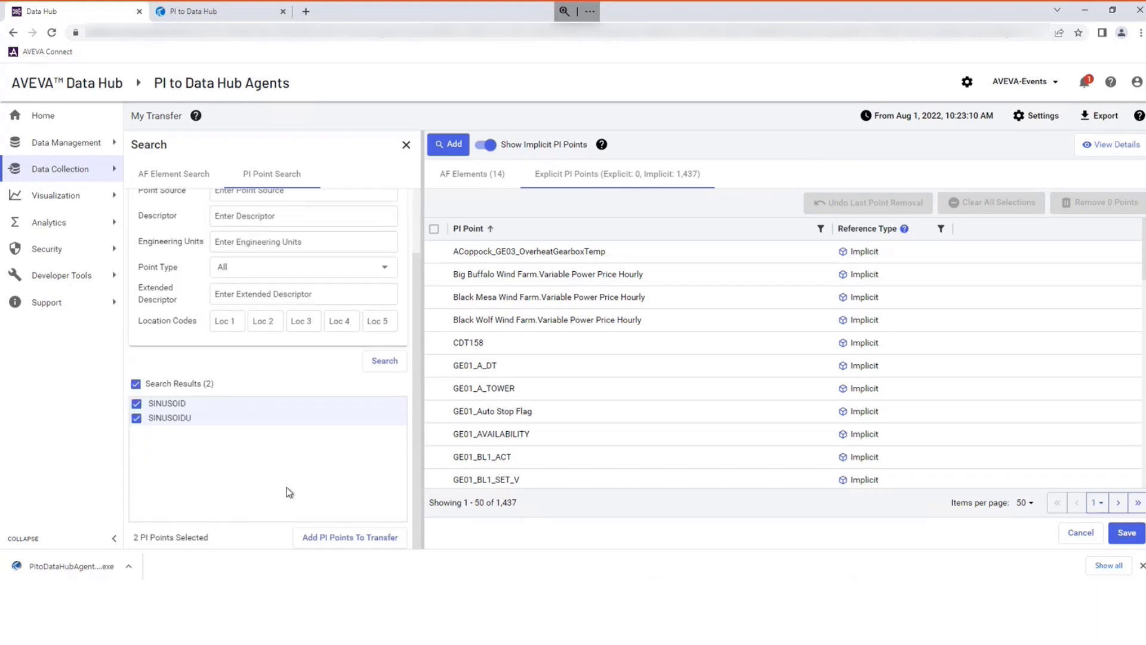
pyautogui.click(381, 524)
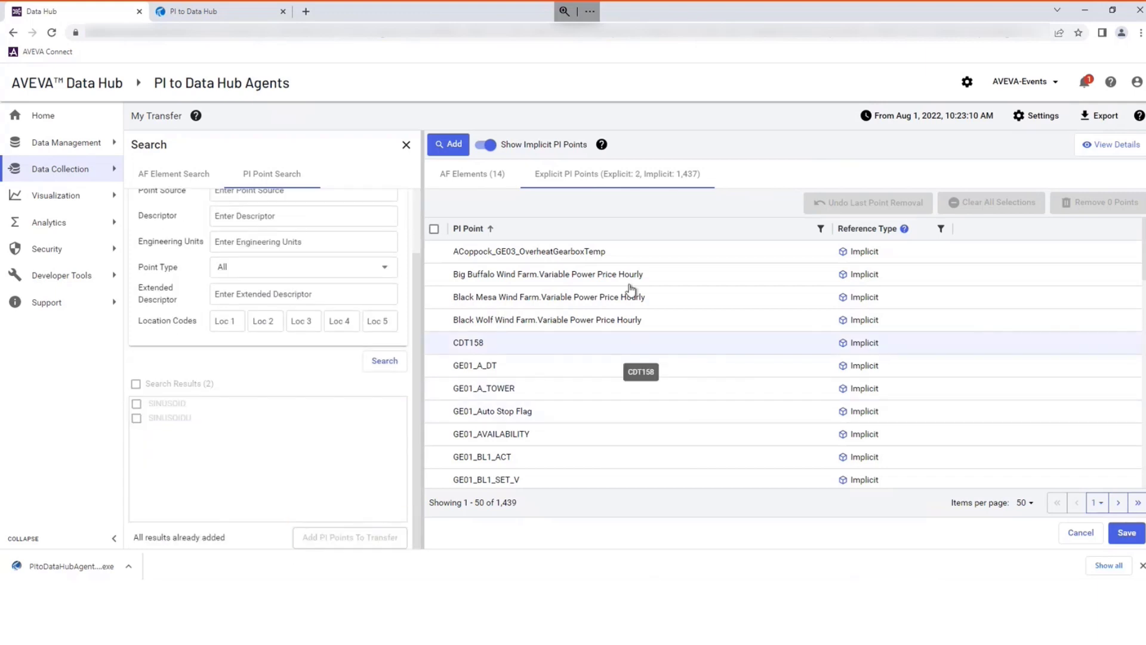
pyautogui.scroll(-5, 753, 268)
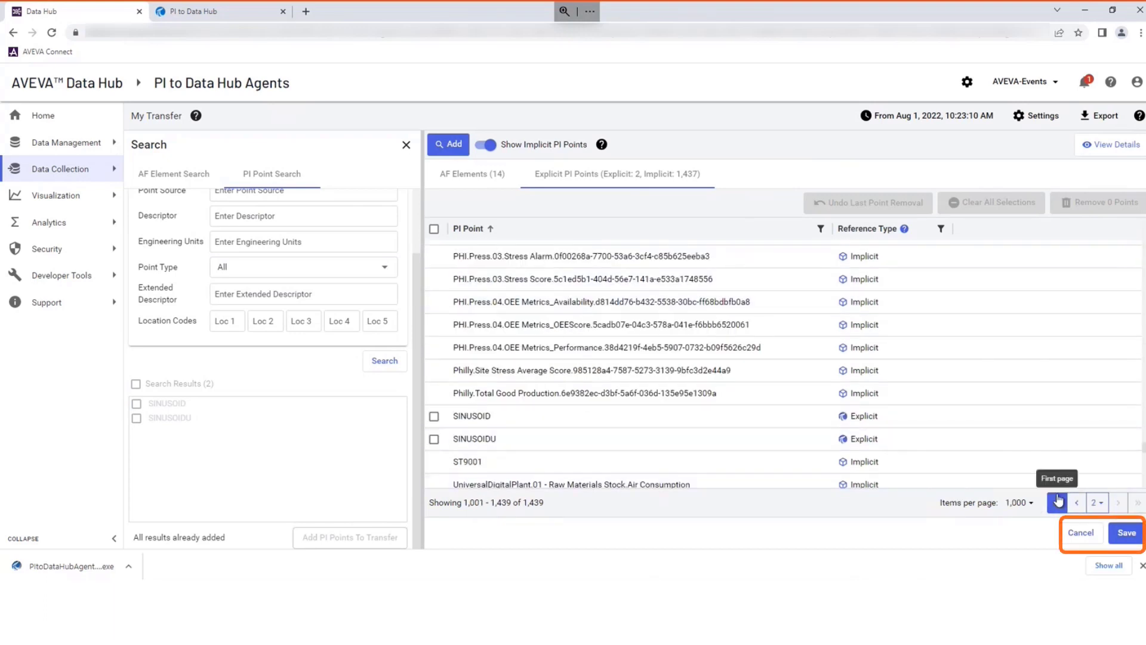
# - Save My Transfer and start it
pyautogui.click(1127, 533)
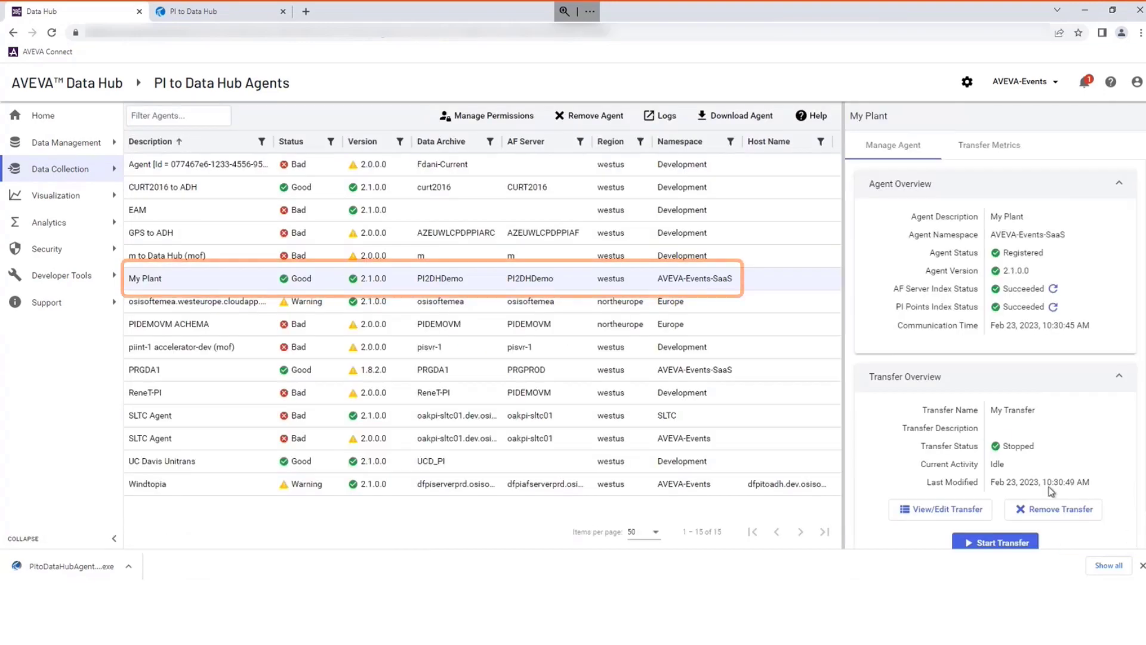
pyautogui.click(985, 544)
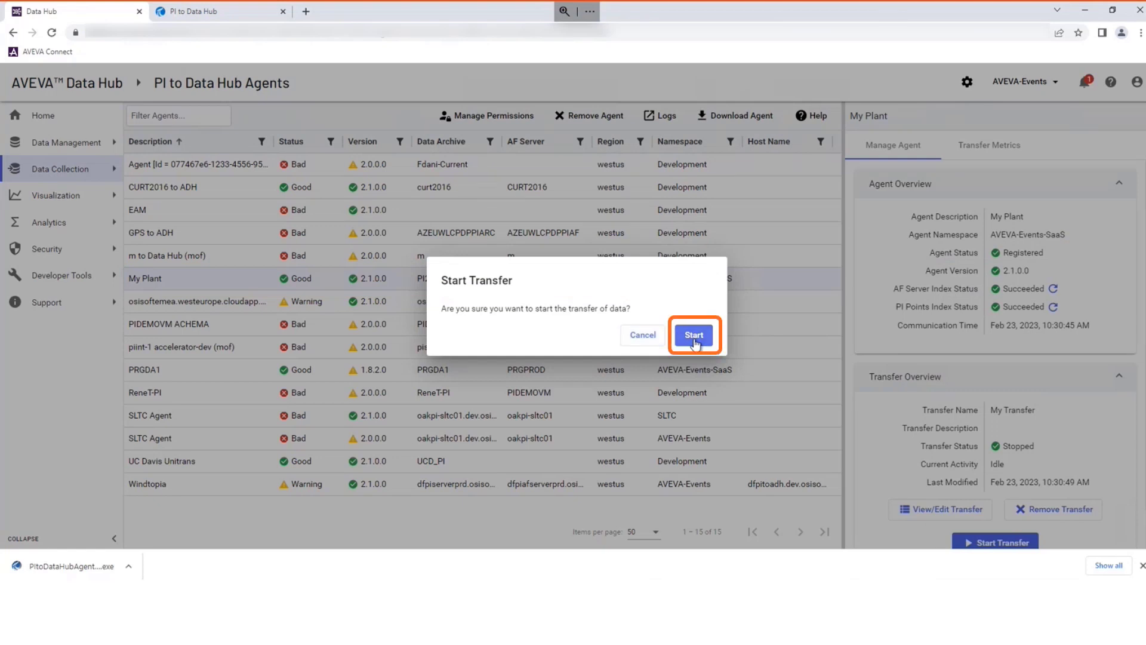
pyautogui.click(694, 335)
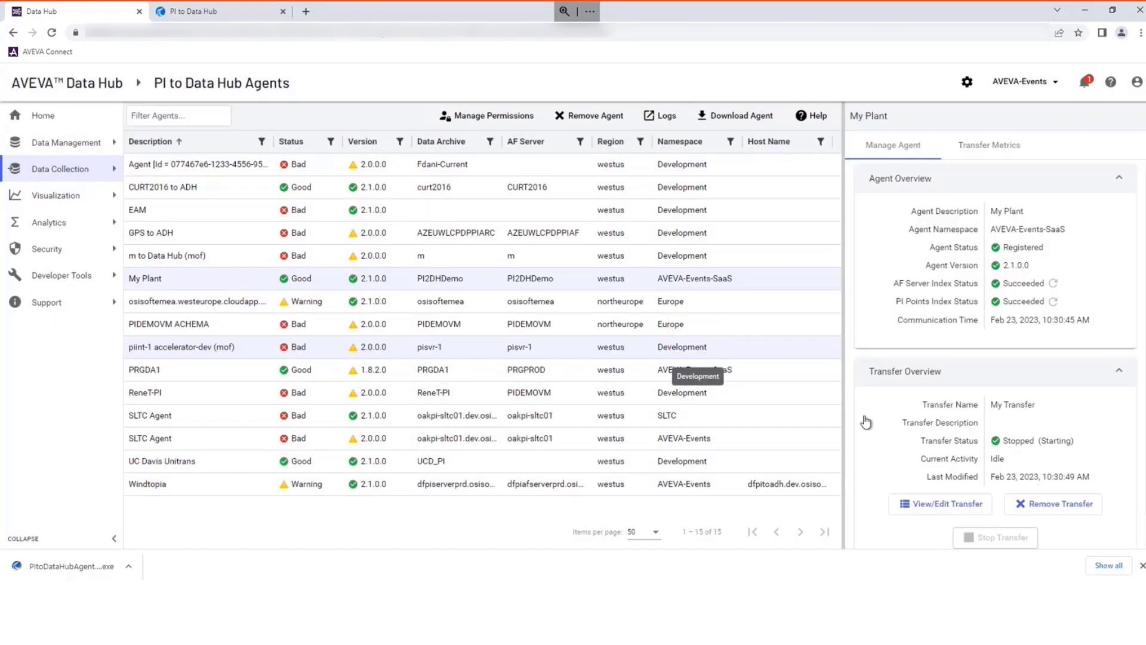
# - Review the SDS Streams and historical transfer metrics, then open the transfer problem details
pyautogui.click(991, 149)
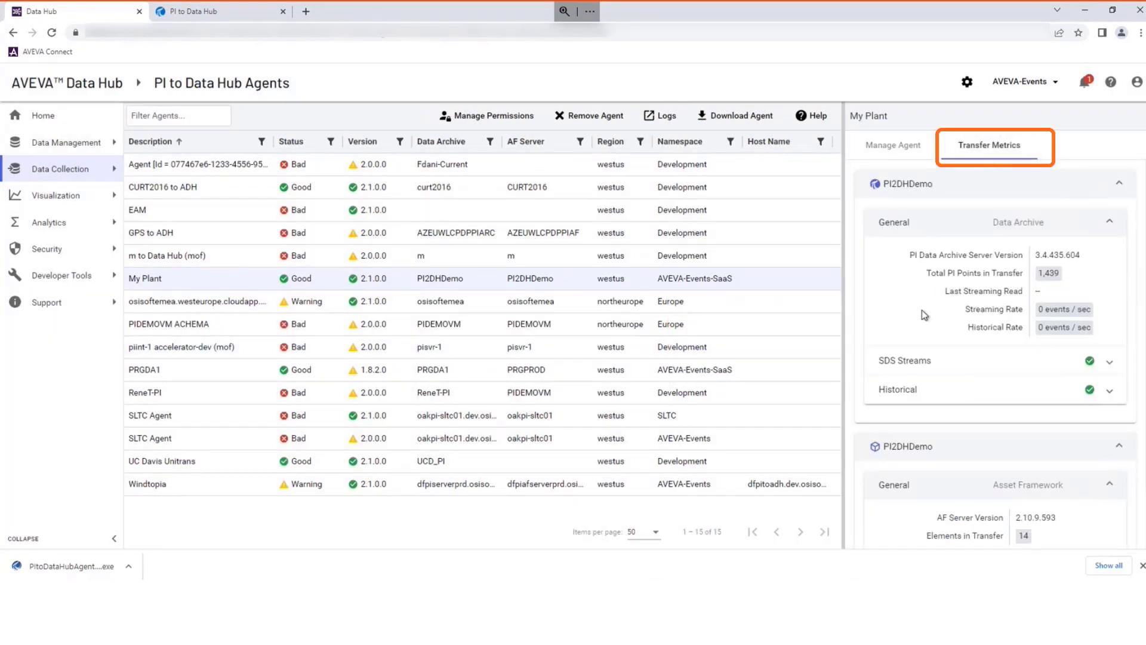
pyautogui.click(1110, 361)
pyautogui.scroll(-3, 982, 370)
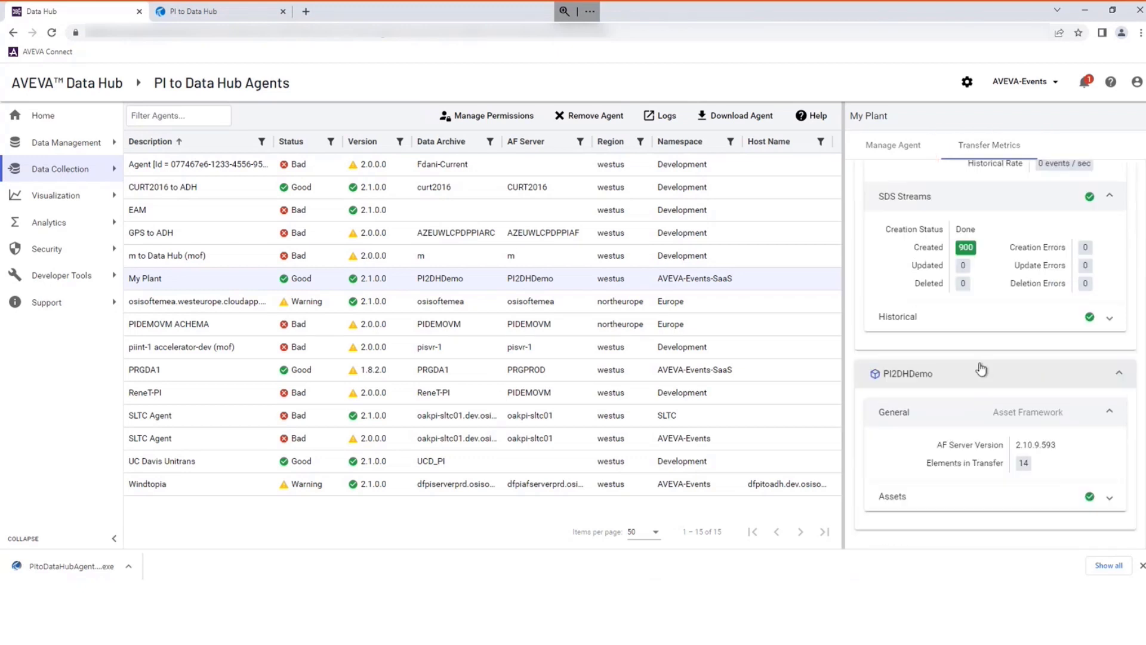
pyautogui.moveTo(966, 248)
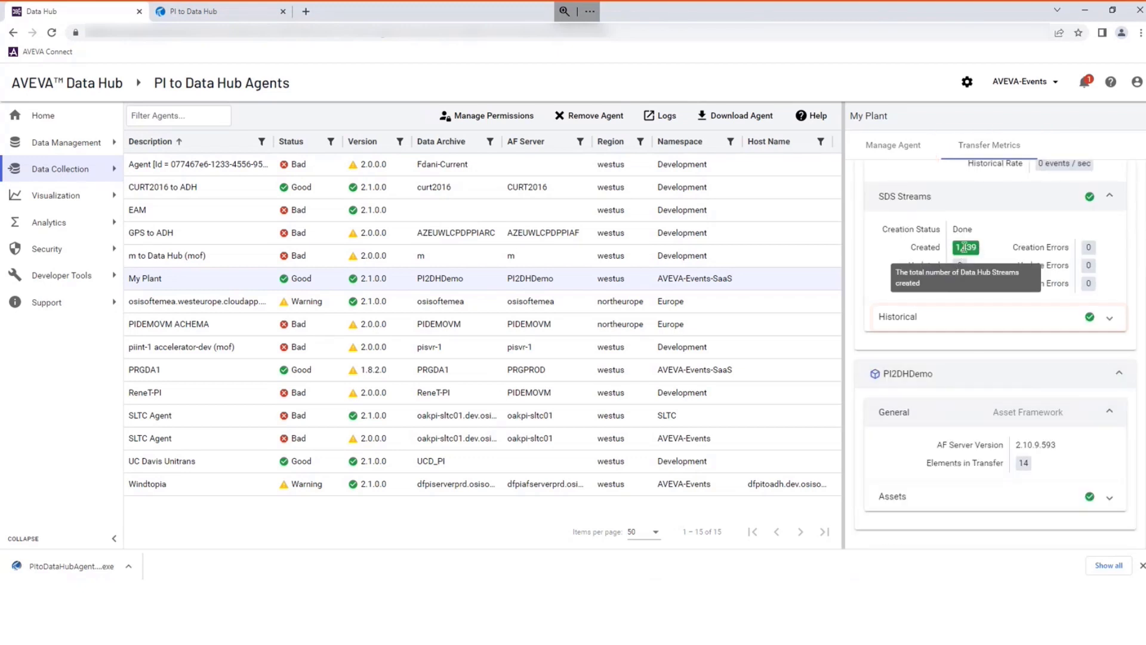
pyautogui.click(1110, 318)
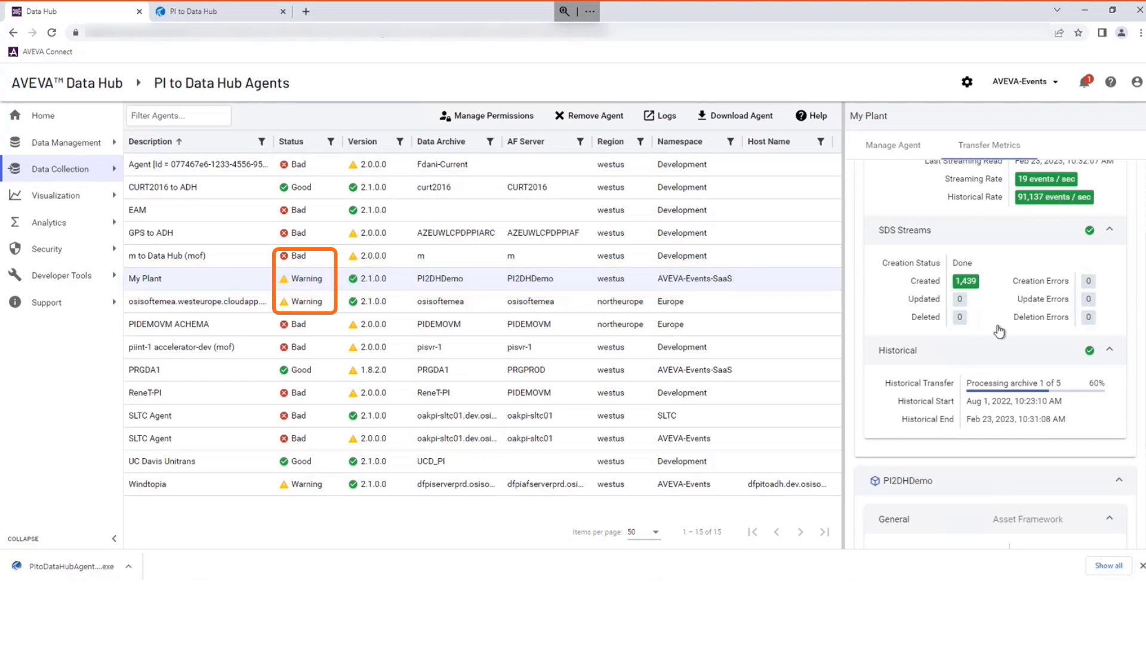
pyautogui.scroll(2, 998, 327)
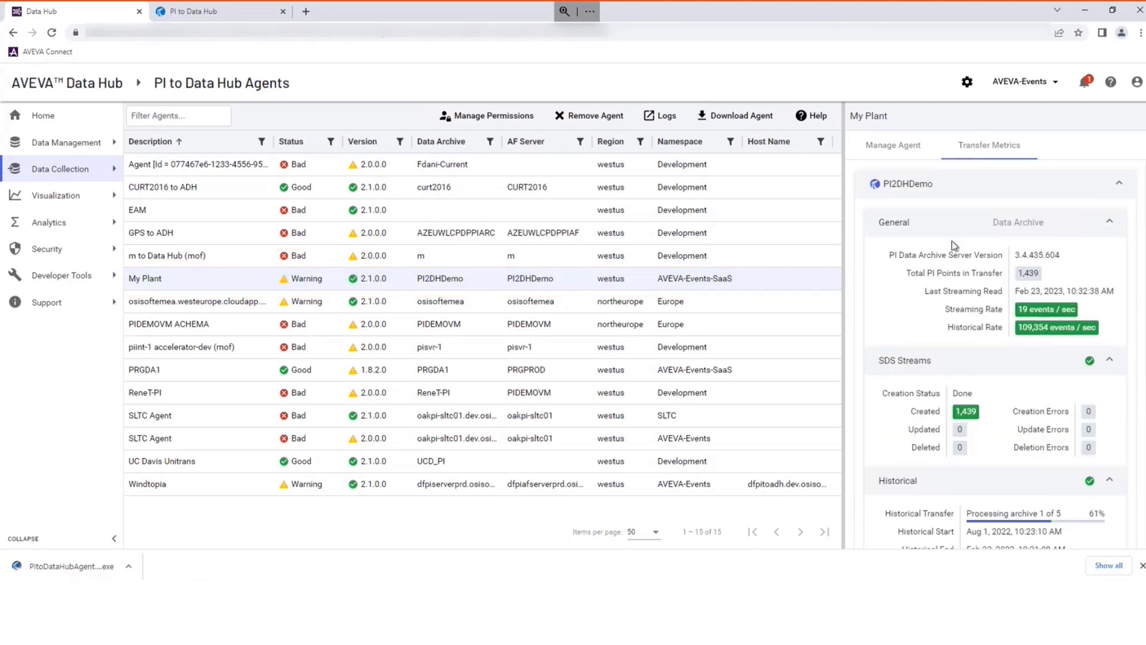
pyautogui.click(894, 156)
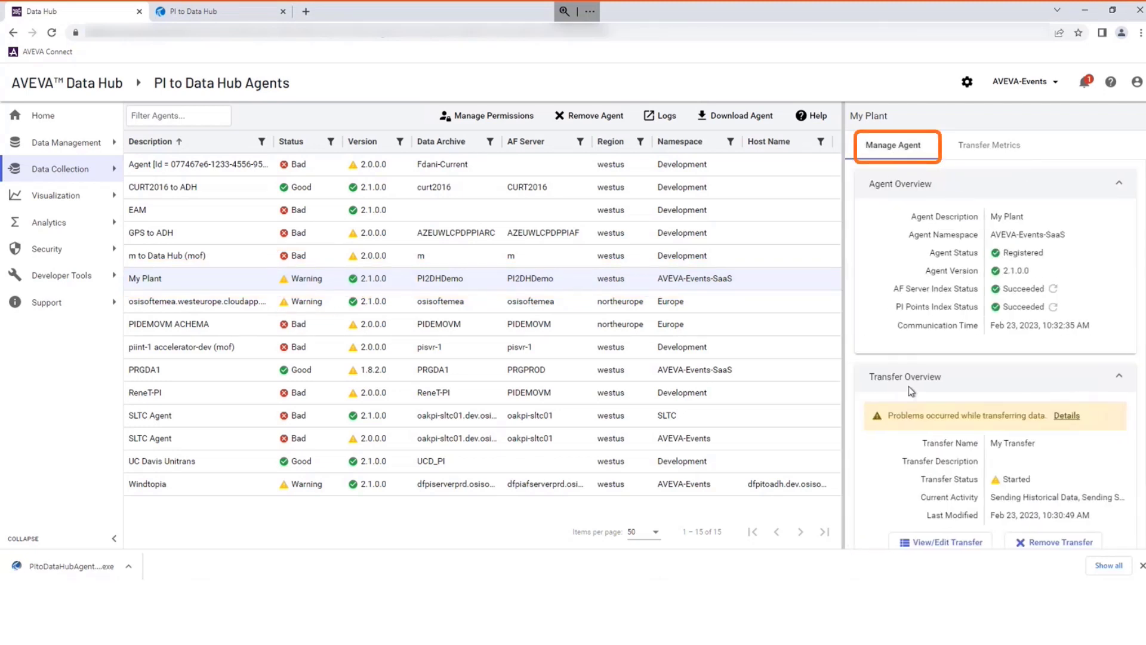
pyautogui.click(1066, 416)
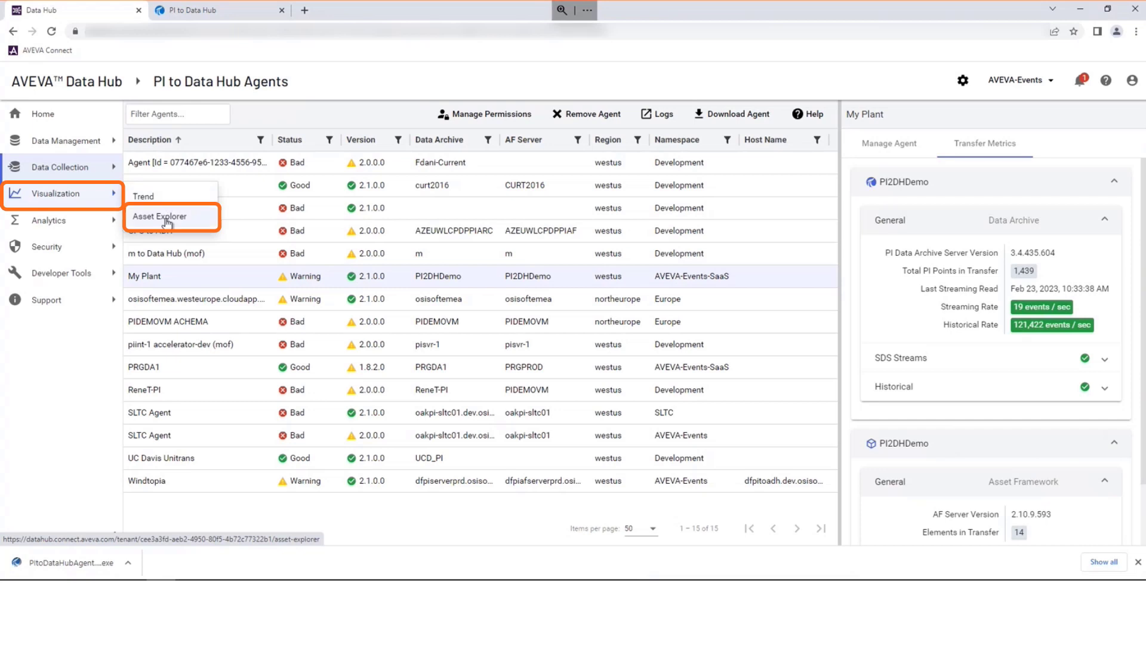
# - In Asset Explorer under the AVEVA-Events-SaaS namespace, open the Big Buffalo Wind Farm card
pyautogui.click(165, 218)
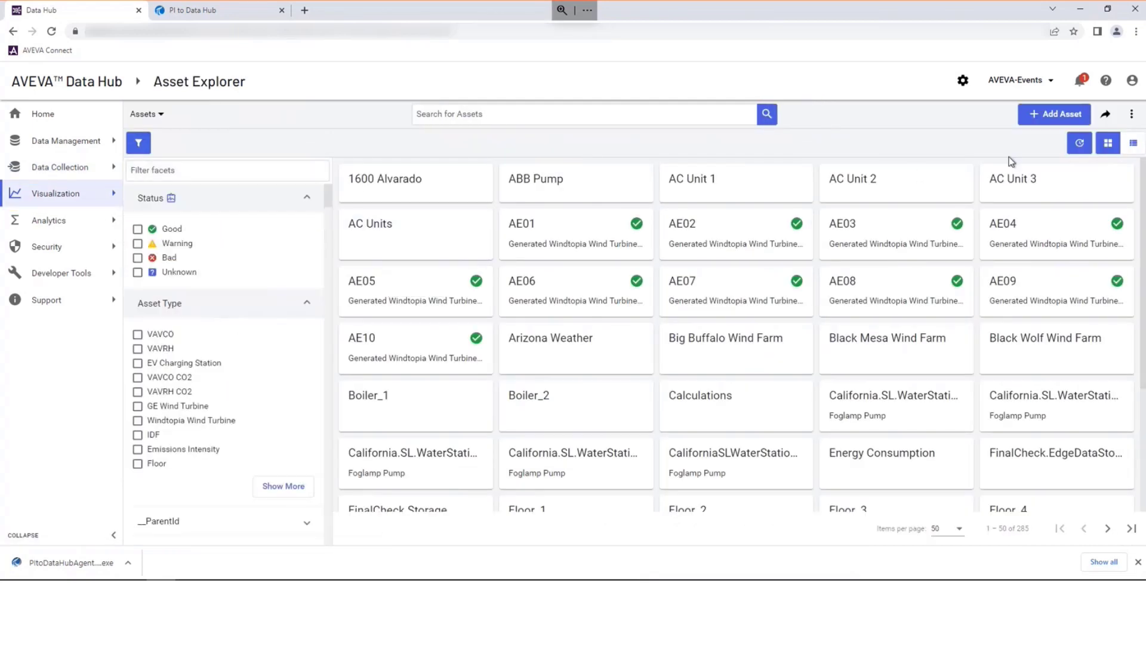
pyautogui.click(1015, 82)
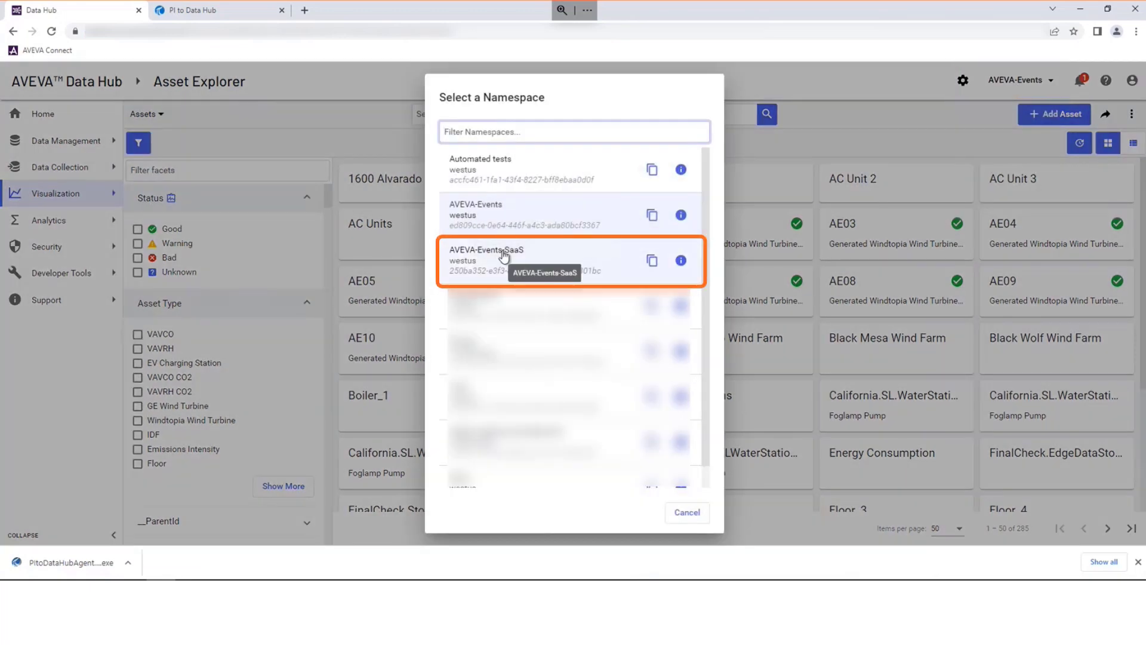
pyautogui.click(503, 256)
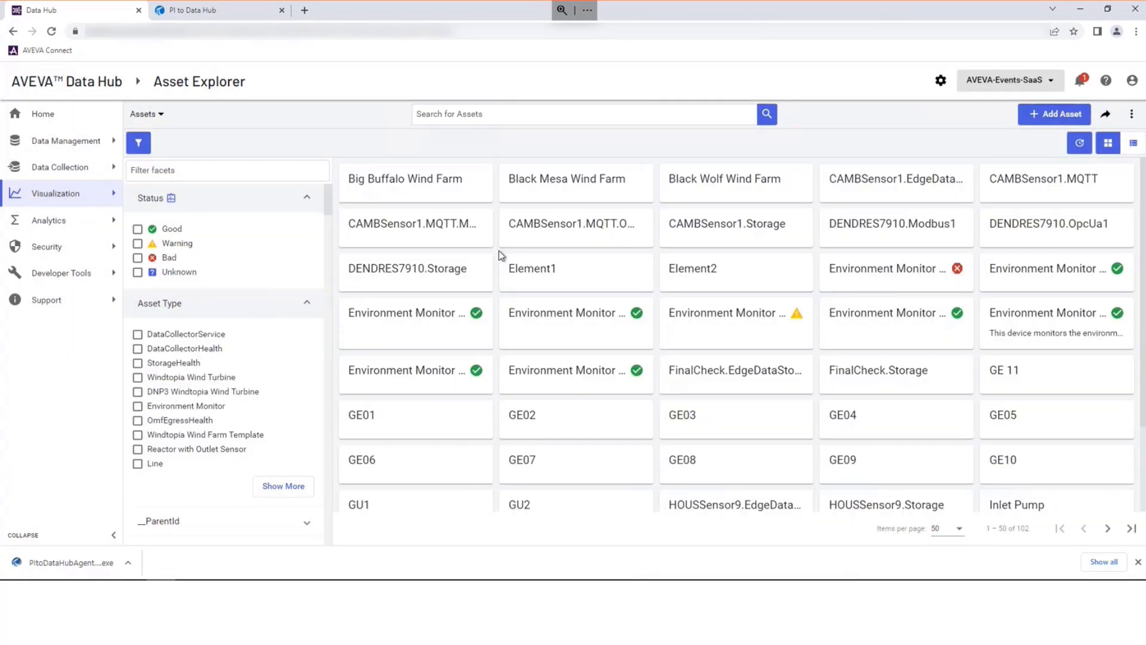
pyautogui.click(425, 182)
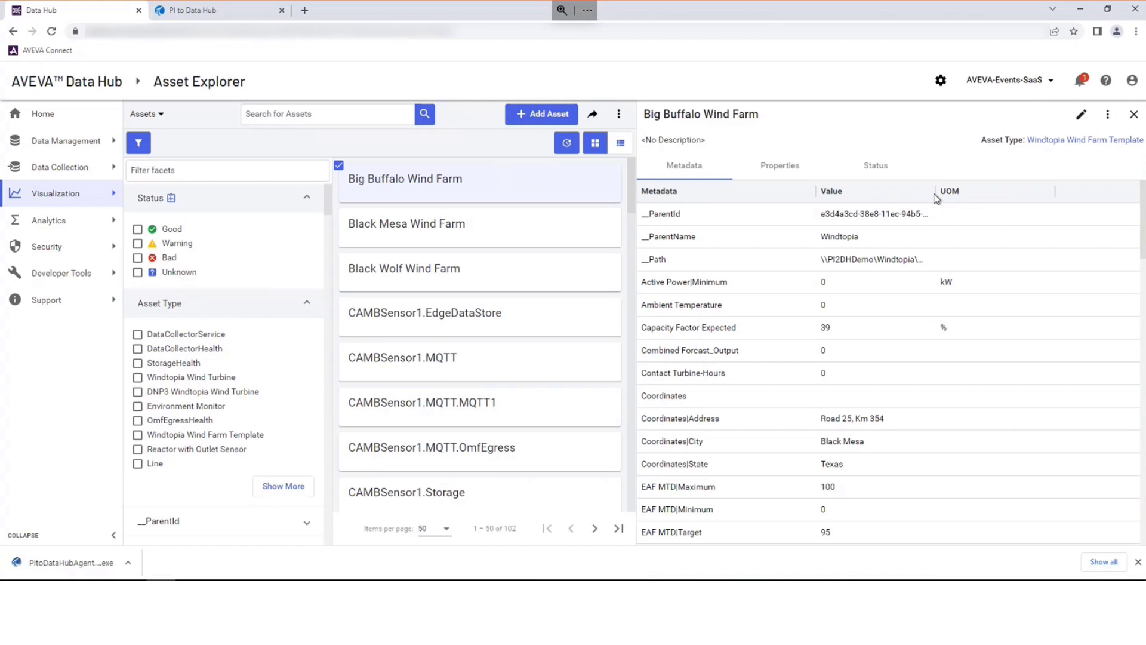
# - Show Big Buffalo Wind Farm's properties trend with the Quick Range set to Last 1 hour
pyautogui.moveTo(936, 199); pyautogui.dragTo(990, 199)
pyautogui.scroll(-3, 836, 298)
pyautogui.scroll(-3, 821, 335)
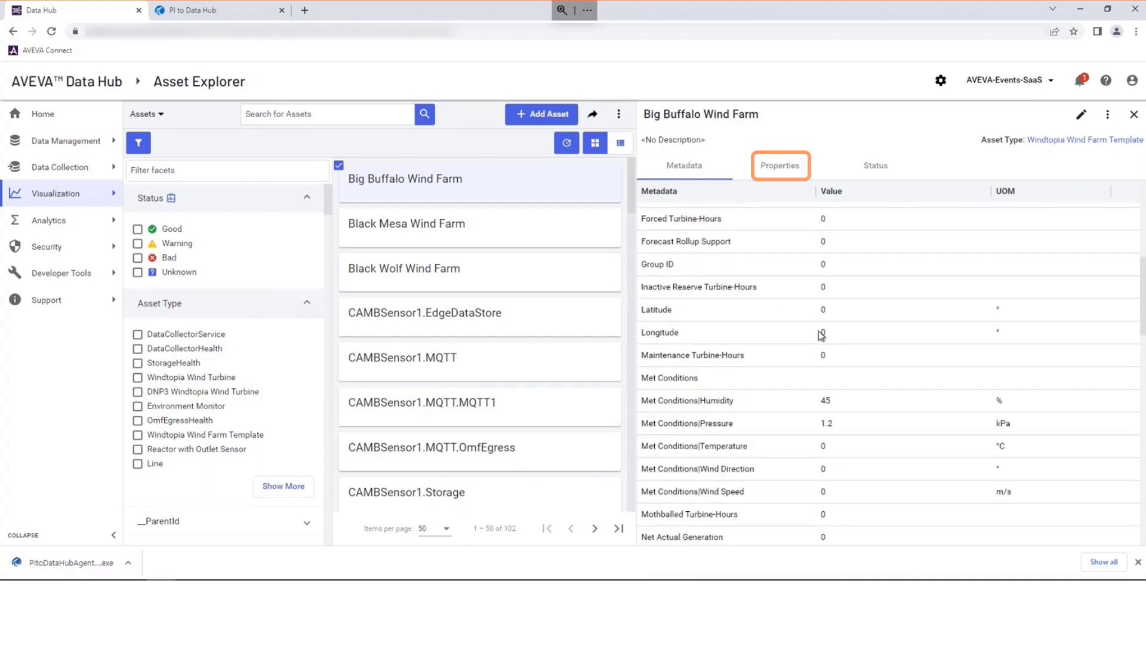
pyautogui.scroll(-2, 822, 331)
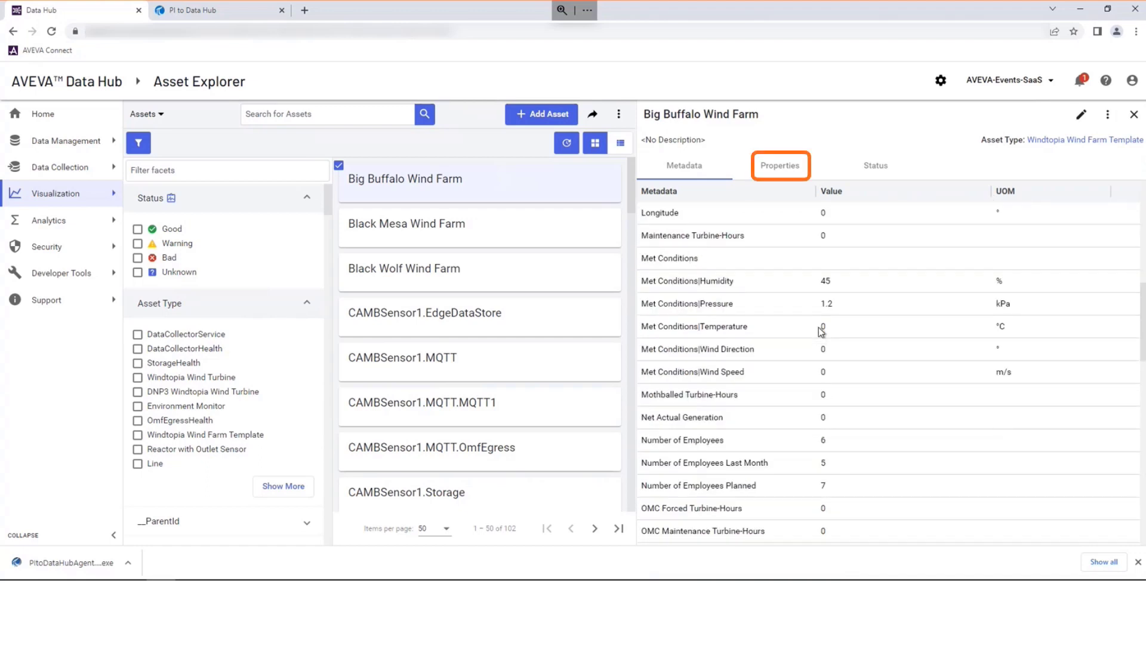
pyautogui.scroll(-3, 821, 332)
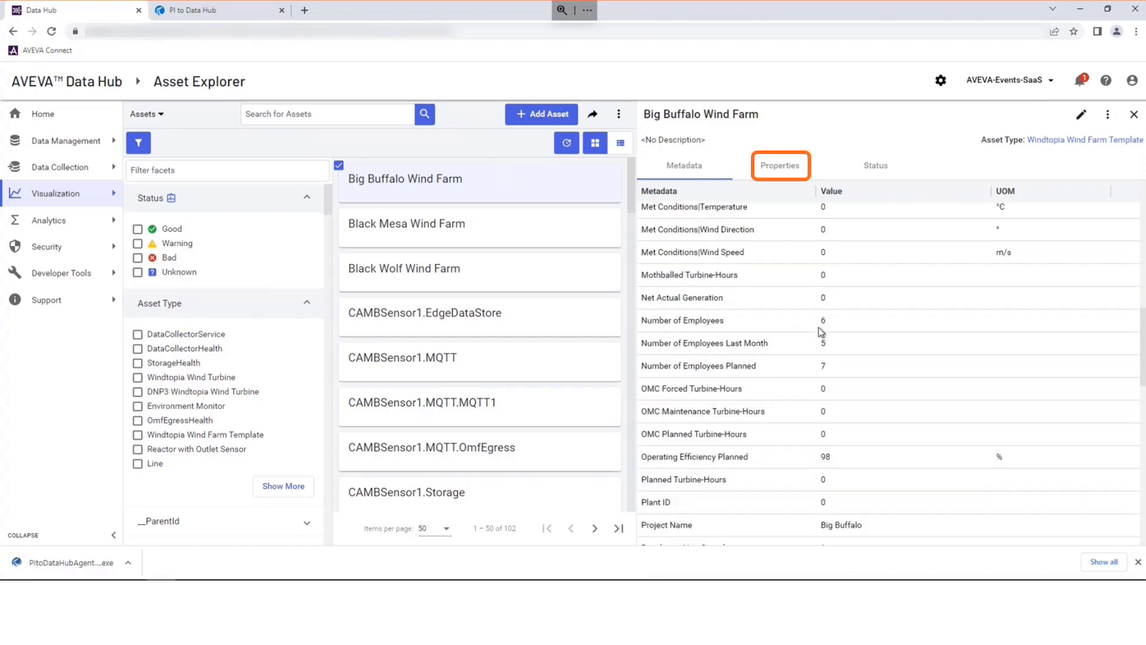
pyautogui.click(771, 169)
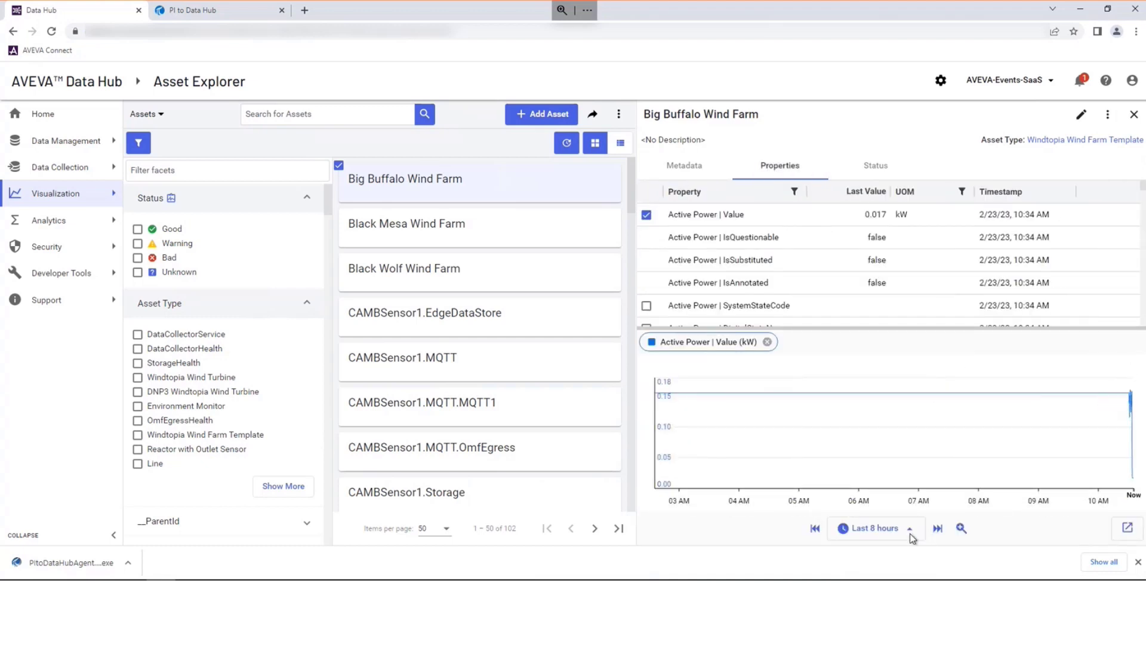
pyautogui.click(875, 528)
pyautogui.click(800, 413)
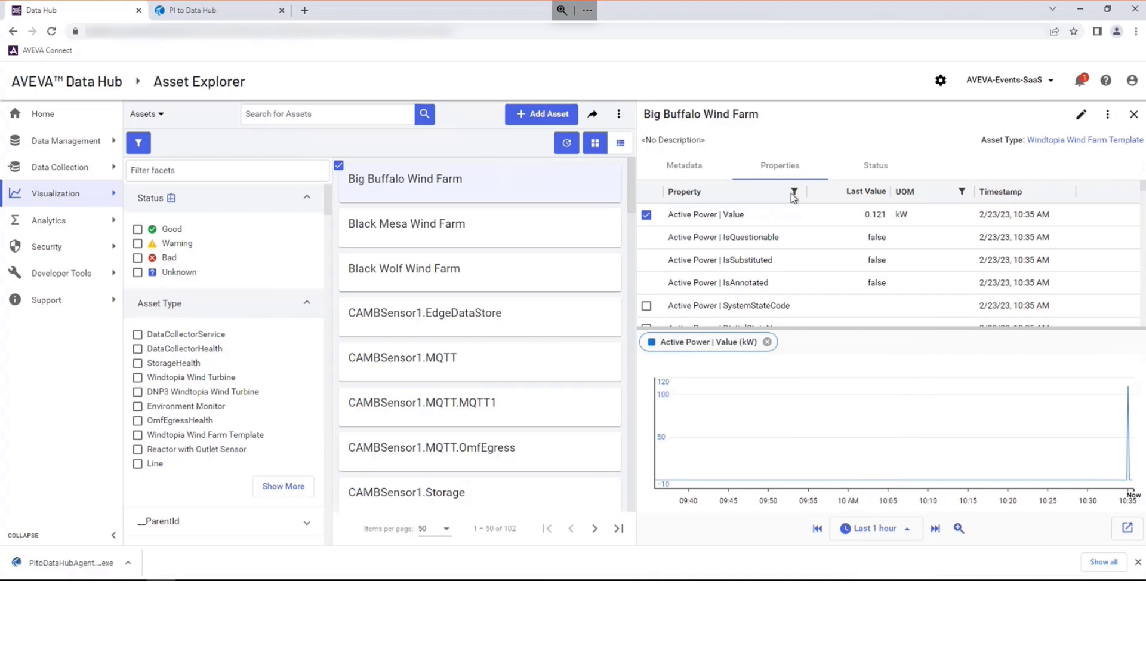
# - Filter properties by "value" and add Active Power|Target and Active Power|Maximum to the trend
pyautogui.click(795, 192)
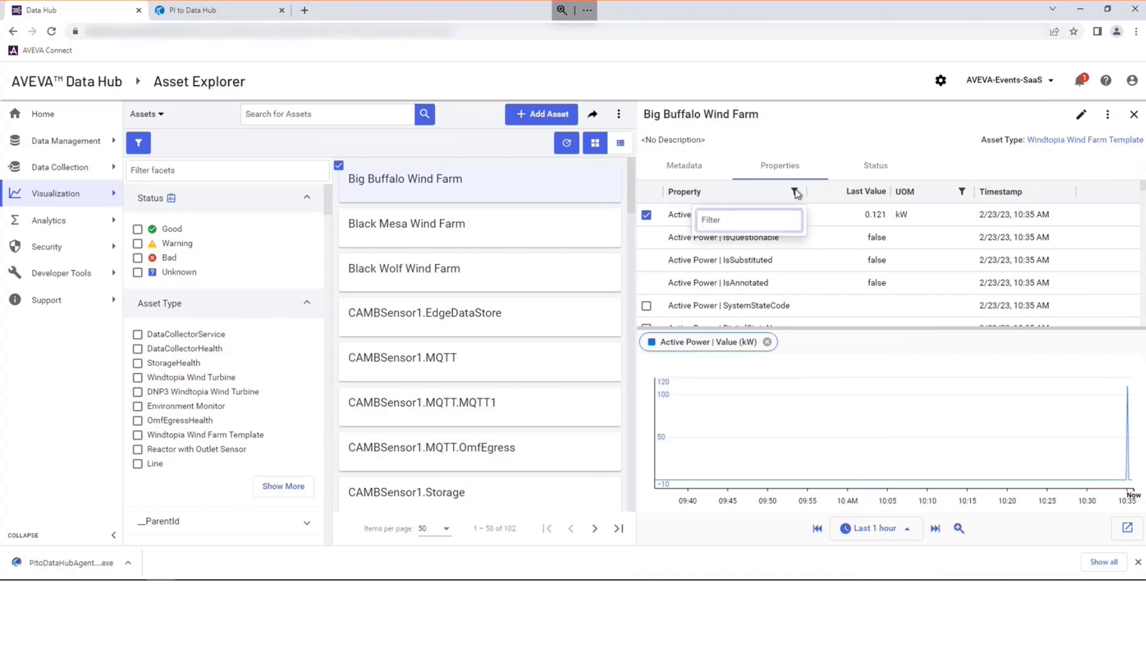
pyautogui.write('value')
pyautogui.press('Return')
pyautogui.click(647, 260)
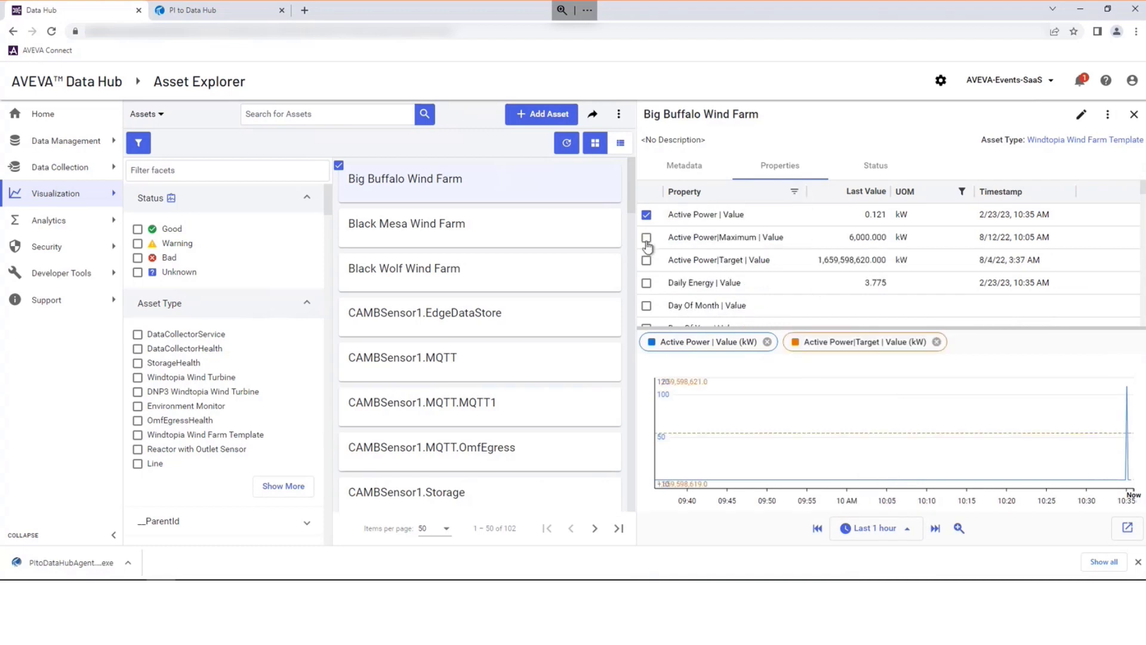
pyautogui.click(647, 237)
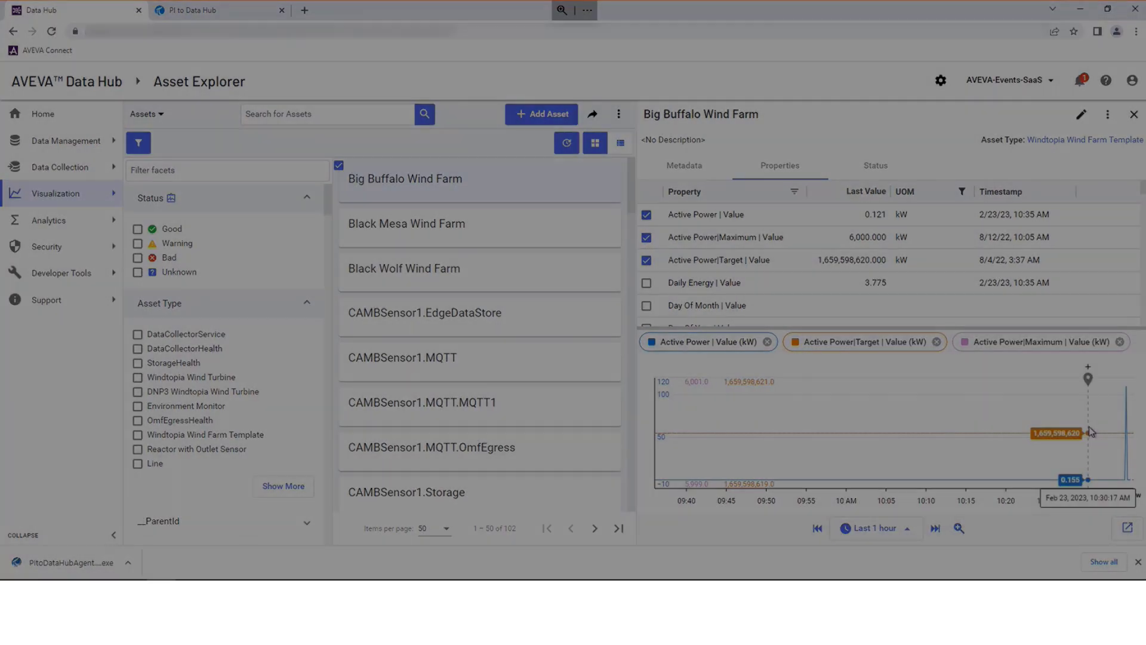